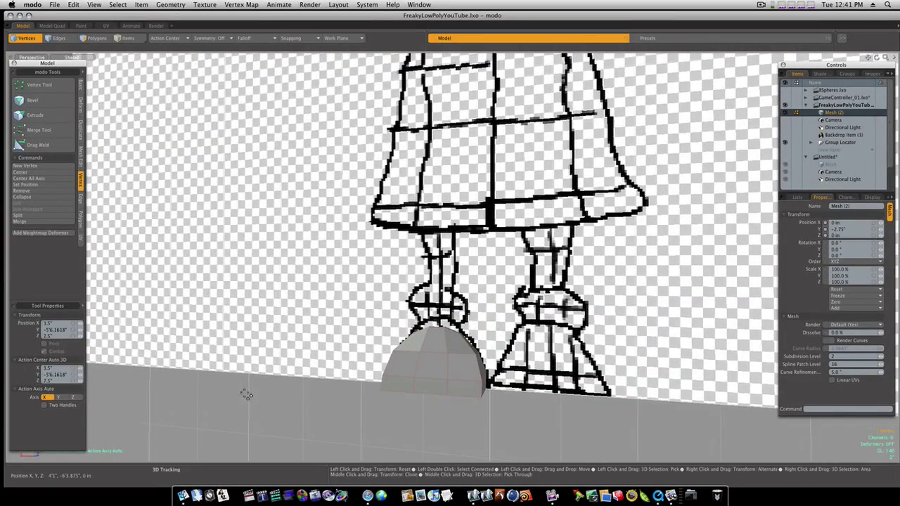
Examine the shoe mesh from several angles and from the left side, with and without subdivision smoothing.
key(q)
click(259, 383)
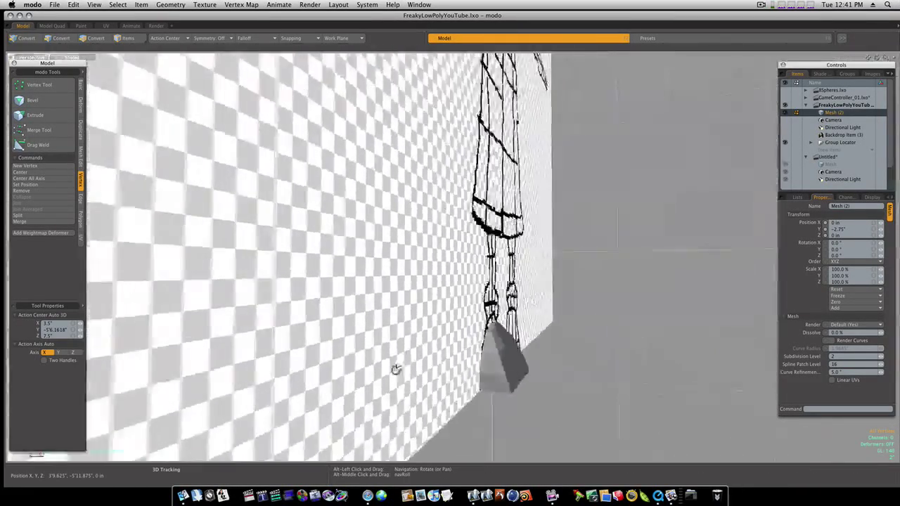
key(Tab)
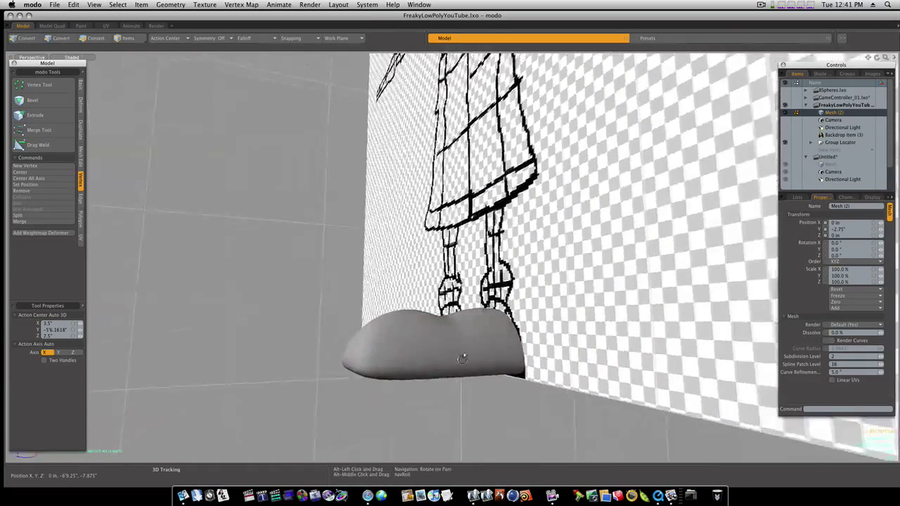
key(Tab)
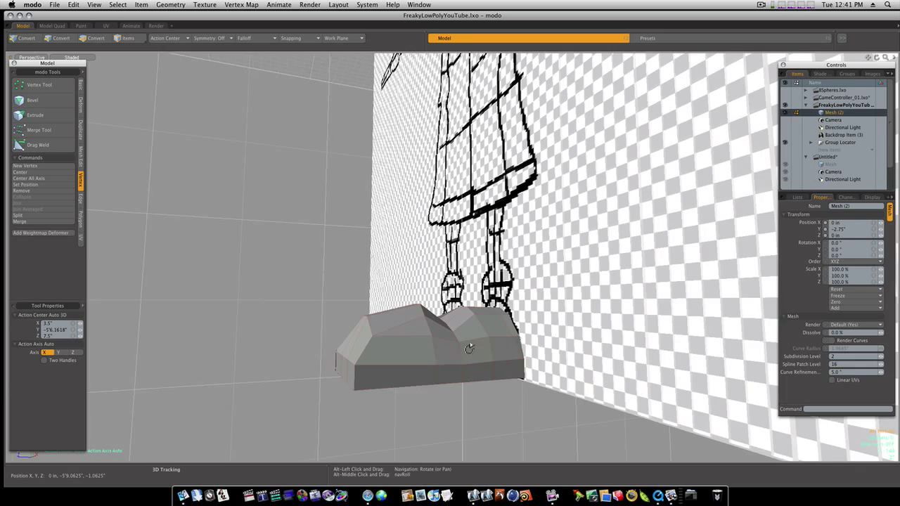
key(ctrl+space)
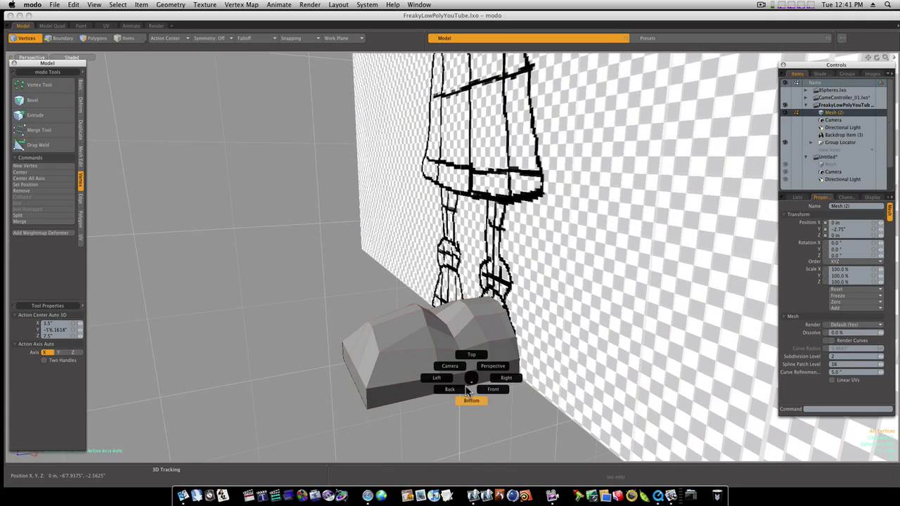
click(440, 380)
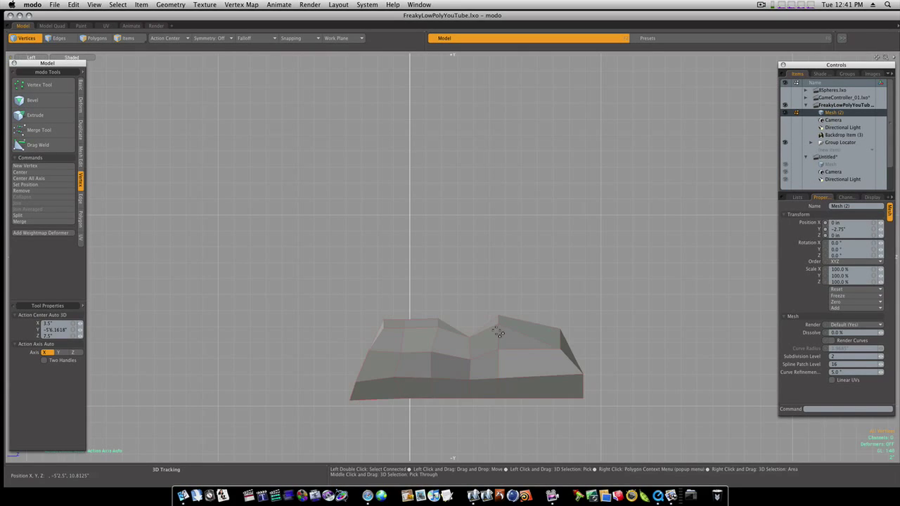
key(ctrl+space)
click(516, 318)
Select the polygons on top of the shoe's heel section and extrude them straight up to start the ankle cuff.
key(2)
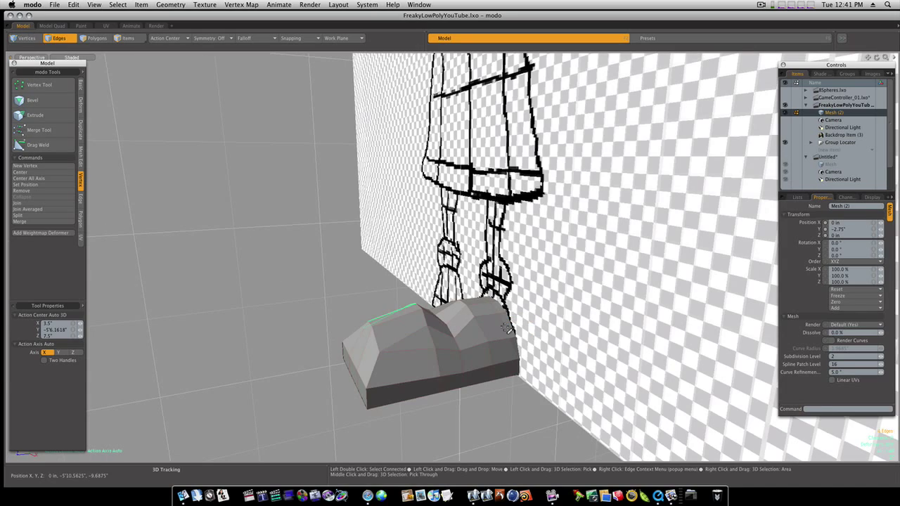
key(3)
drag(496, 317, 545, 351)
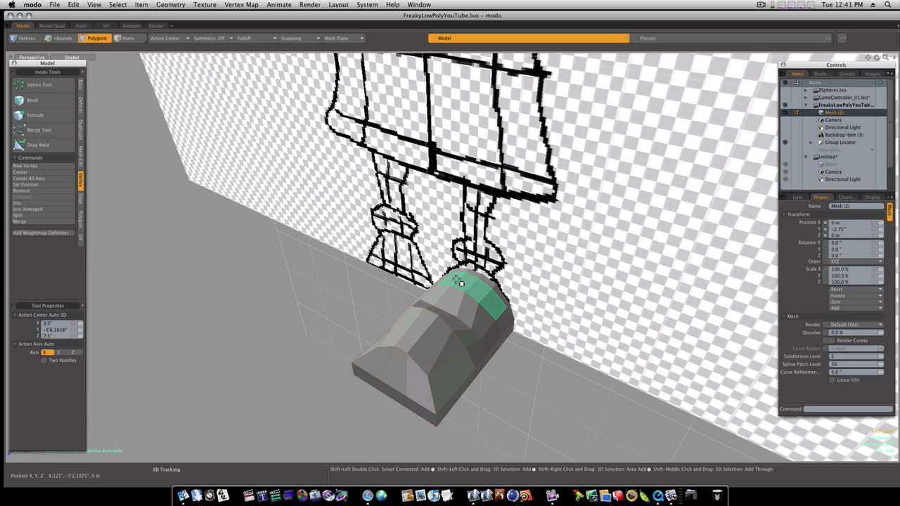
alt+drag(461, 292, 484, 282)
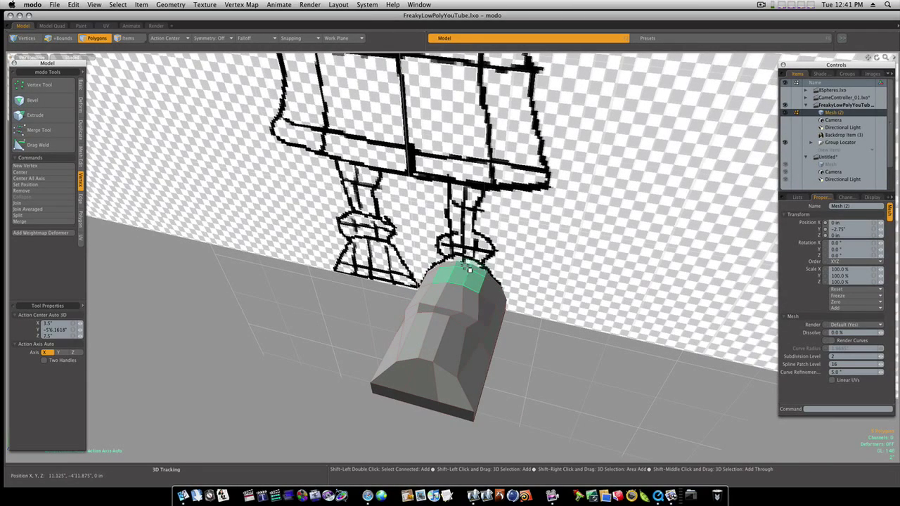
alt+drag(454, 266, 371, 235)
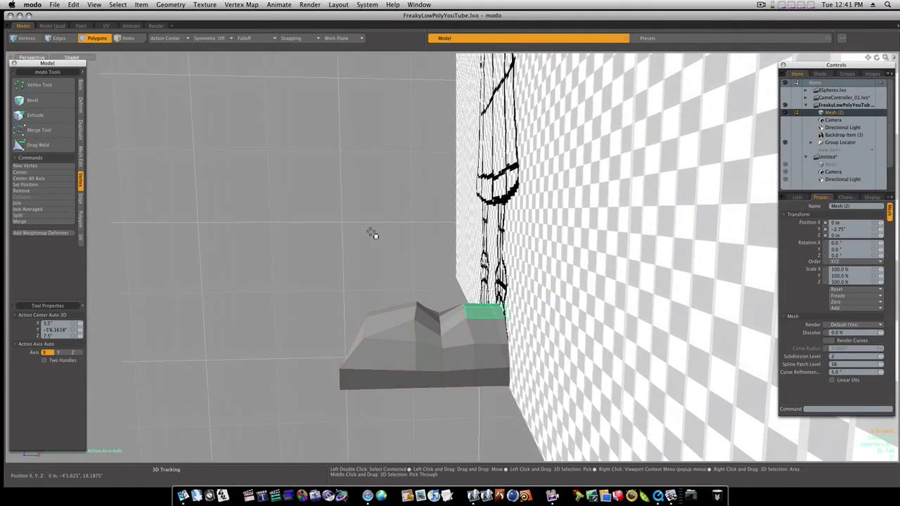
key(shift+x)
click(459, 281)
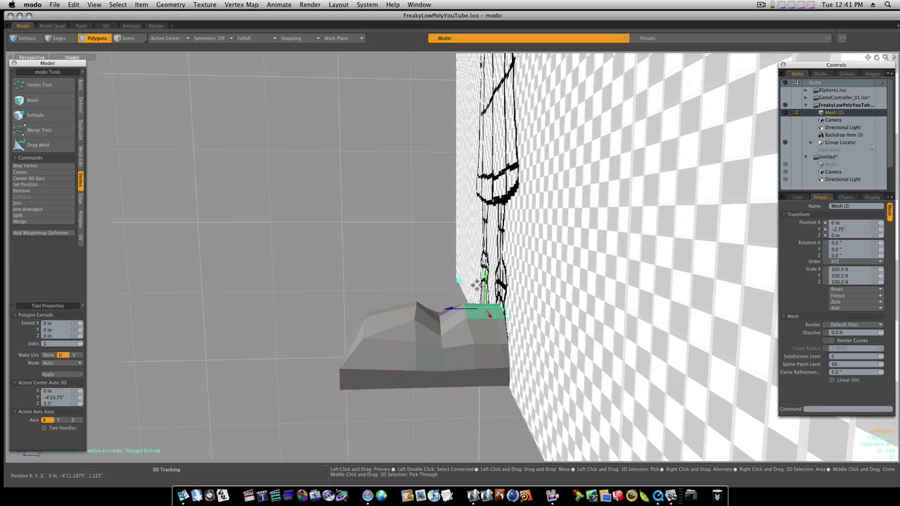
drag(484, 273, 484, 274)
click(475, 281)
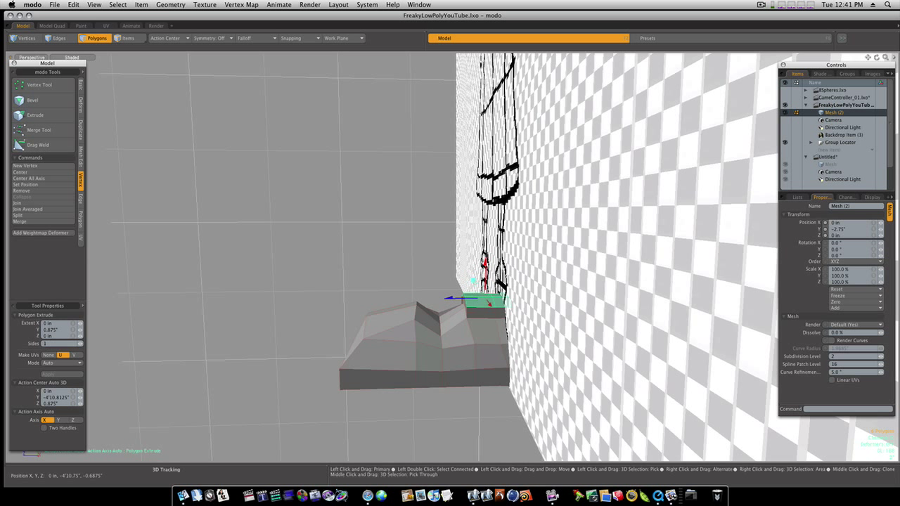
Extrude the ankle cuff's top polygons upward a second time by about 2.94 inches in Y.
key(shift)
drag(489, 303, 482, 254)
shift+click(473, 261)
Select the edge loop around the middle of the ankle cuff in the front view and scale it to 144% in X.
key(ctrl+space)
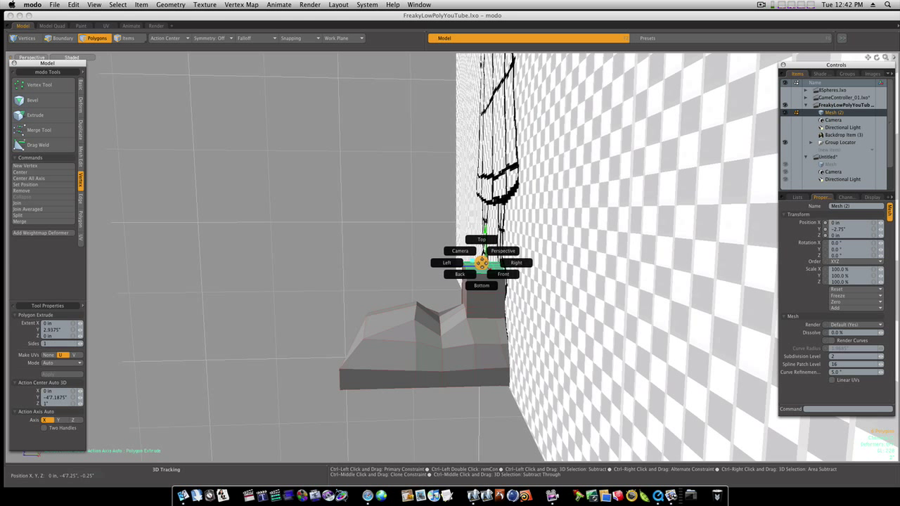
click(498, 274)
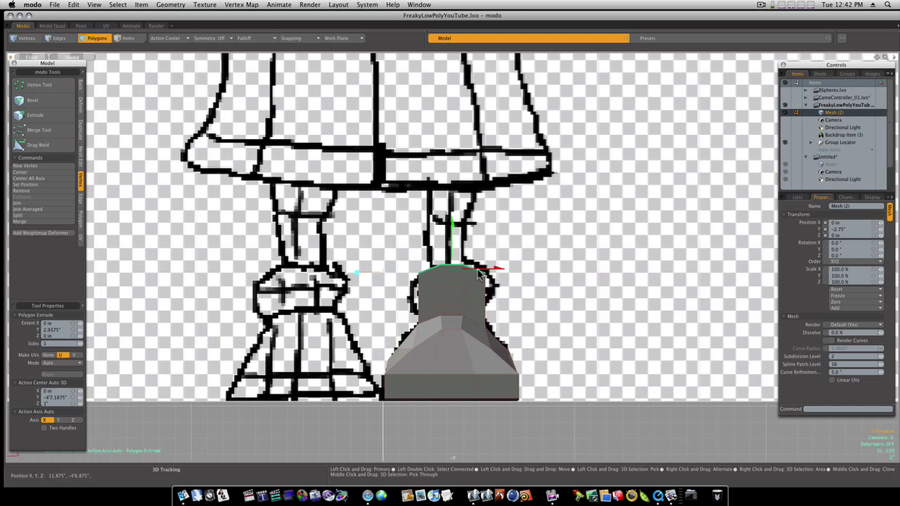
key(space)
key(space)
key(space)
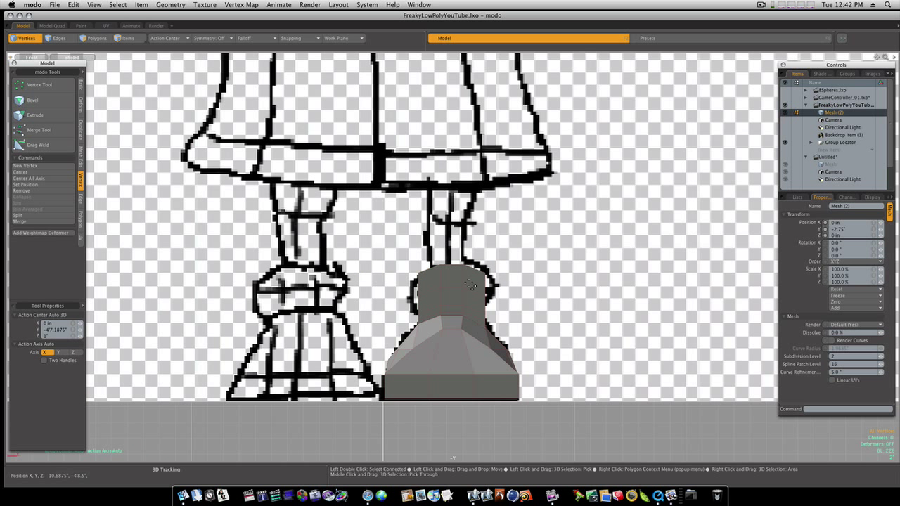
double_click(457, 288)
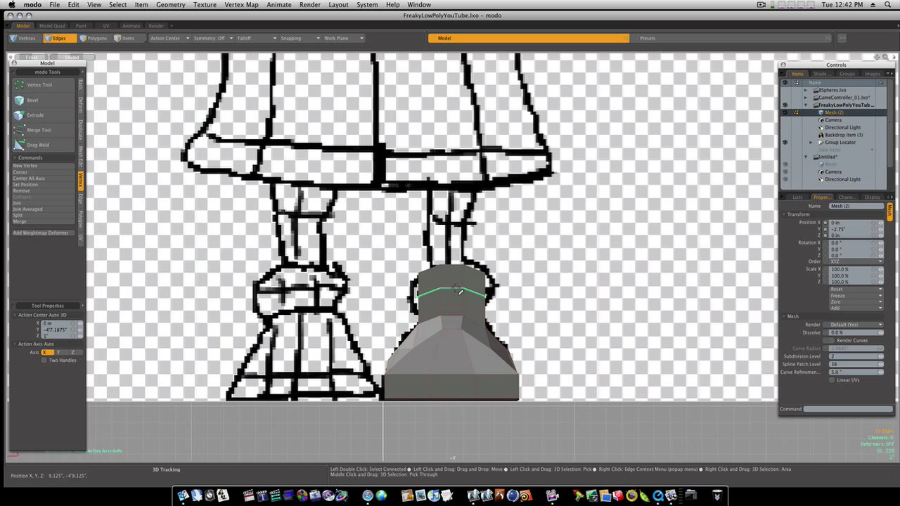
key(r)
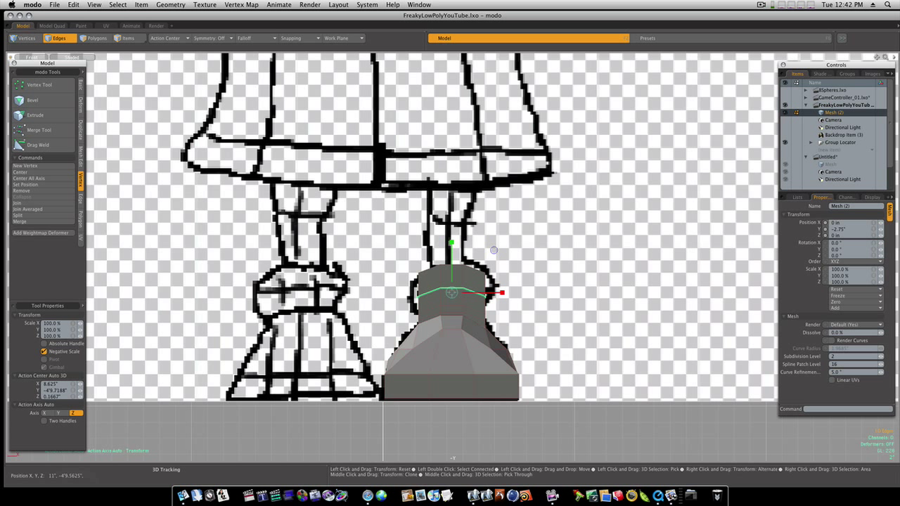
drag(488, 292, 501, 292)
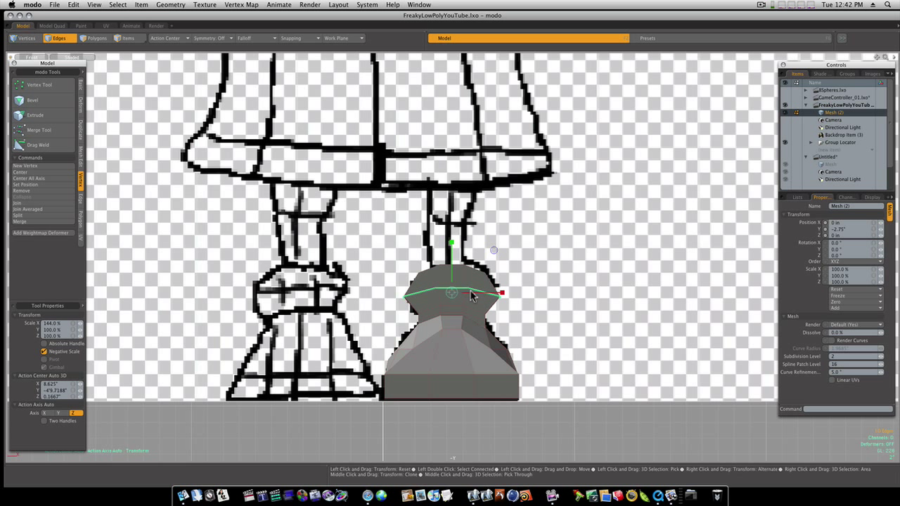
Move the cuff's widened middle edge loop slightly down to follow the reference sketch.
key(w)
drag(453, 270, 454, 308)
key(space)
Select the polygons on top of the ankle cuff and bevel them with an inset of about 0.59 inches.
key(ctrl+space)
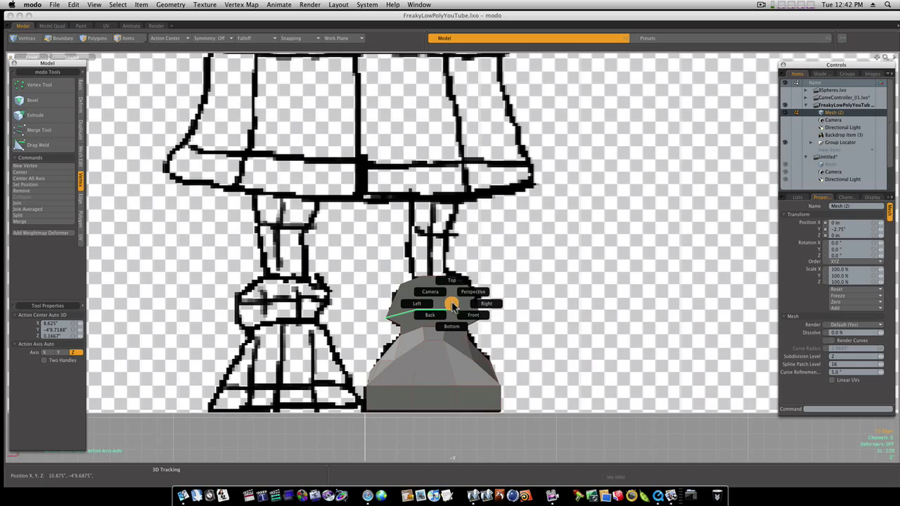
click(470, 293)
alt+drag(471, 289, 474, 264)
key(space)
click(477, 259)
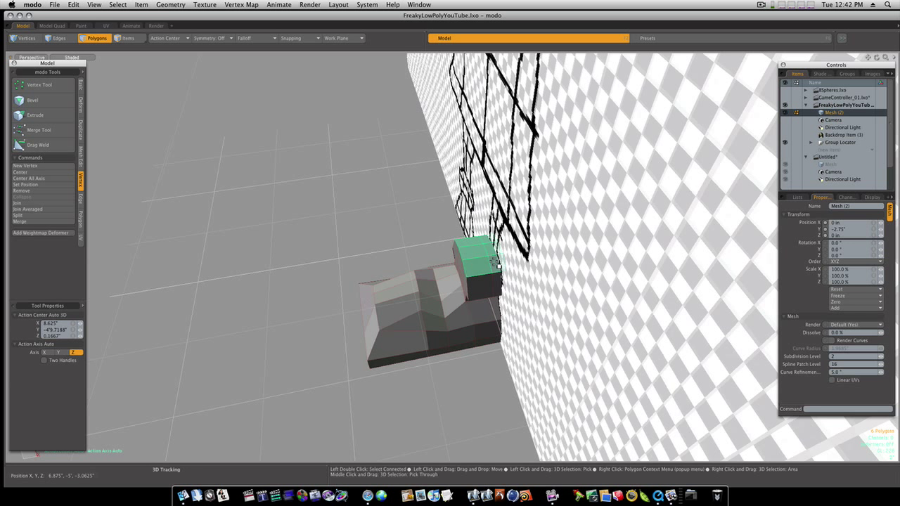
key(b)
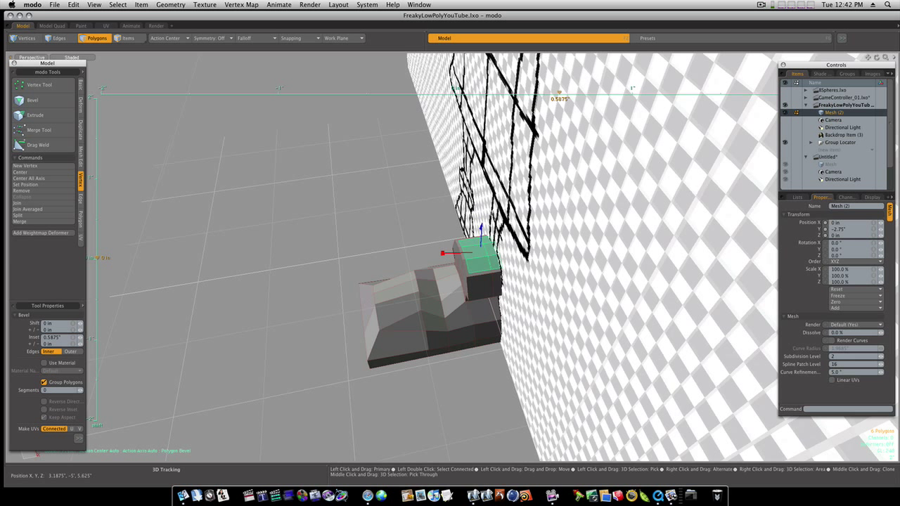
Bevel the inset polygons down into the cuff and delete them to hollow out the shoe opening, previewing the smoothed result.
shift+click(424, 249)
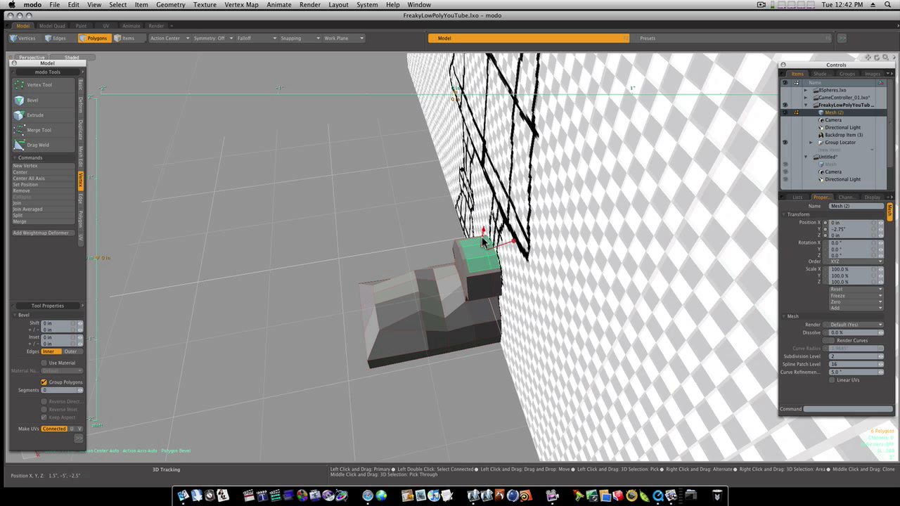
drag(482, 238, 506, 248)
key(space)
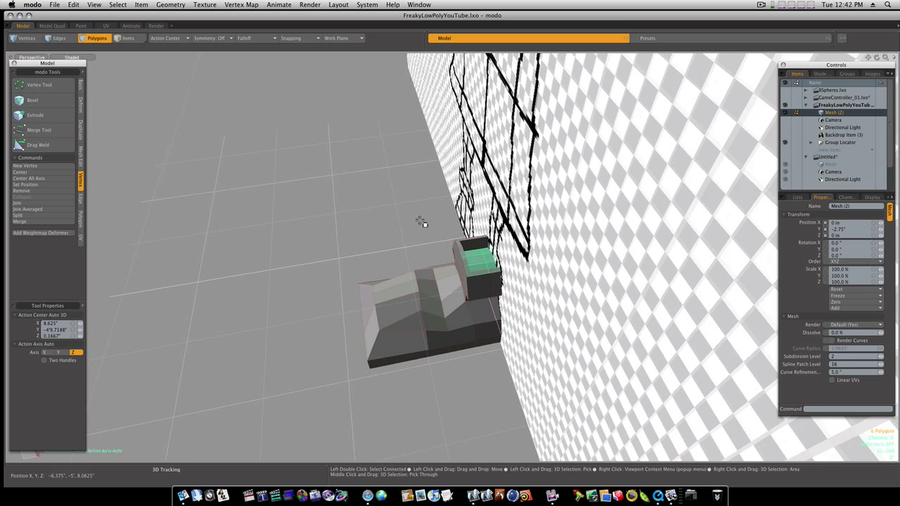
click(422, 224)
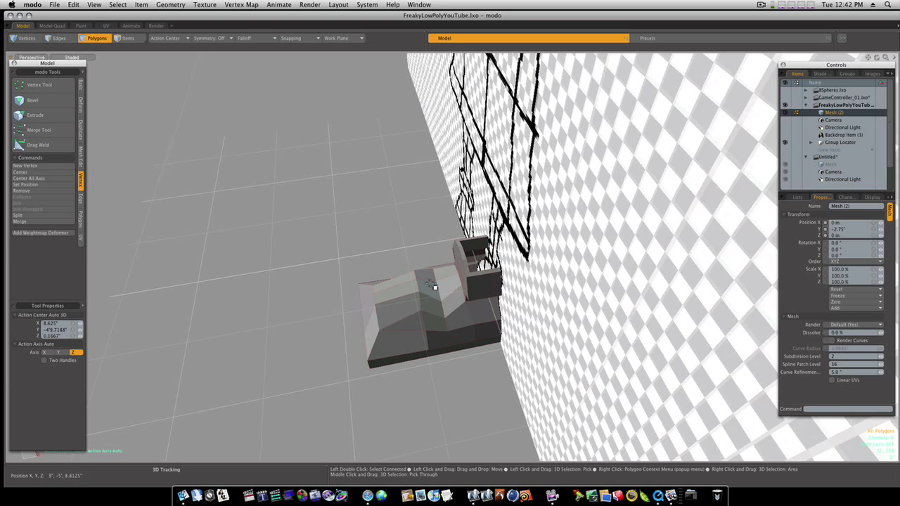
key(Tab)
mouse_move(426, 285)
alt+mouse_down()
mouse_move(418, 199)
mouse_move(415, 211)
mouse_move(429, 216)
alt+mouse_up()
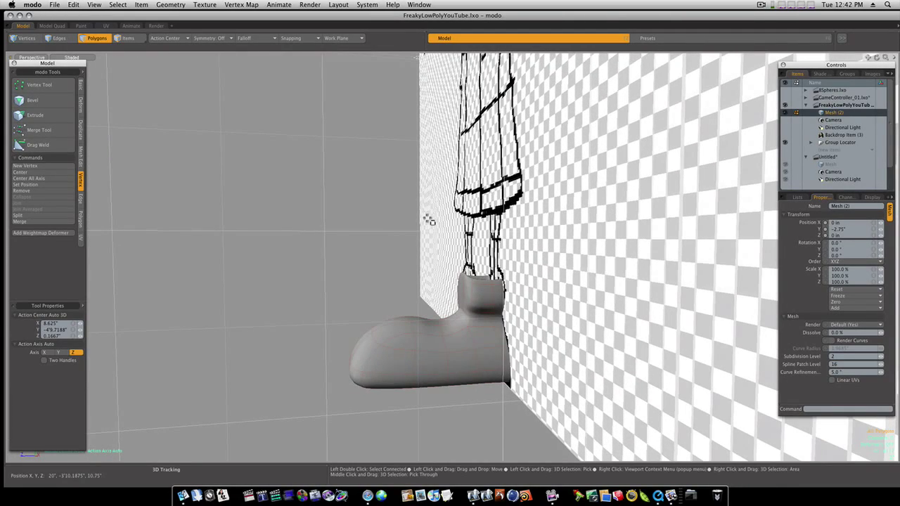
key(Tab)
mouse_move(466, 302)
alt+mouse_down()
mouse_move(485, 306)
mouse_move(470, 304)
alt+mouse_up()
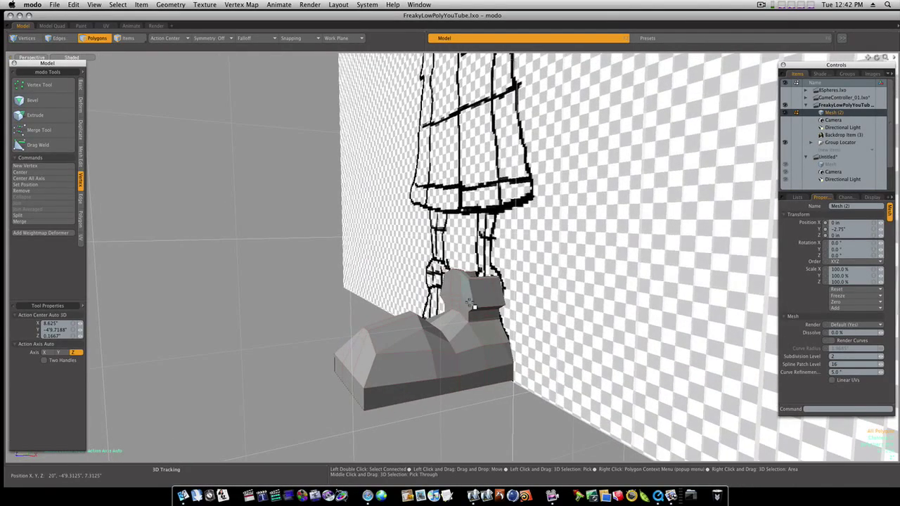
Select the vertices along the front of the ankle cuff and move them forward along Z.
key(space)
key(space)
key(space)
key(space)
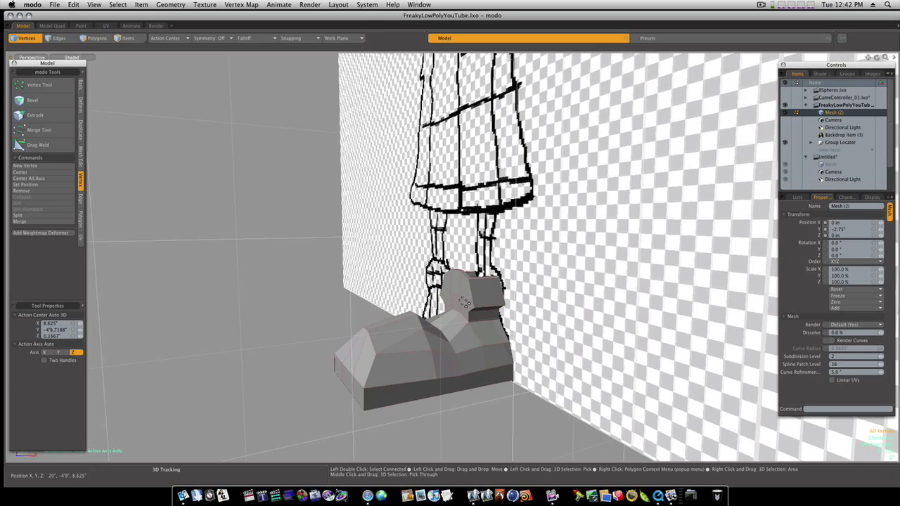
alt+drag(453, 292, 474, 254)
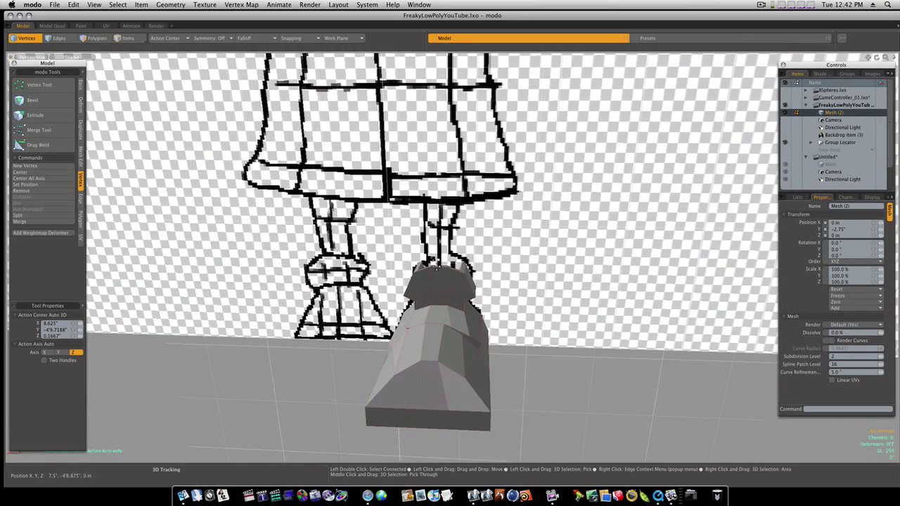
click(454, 274)
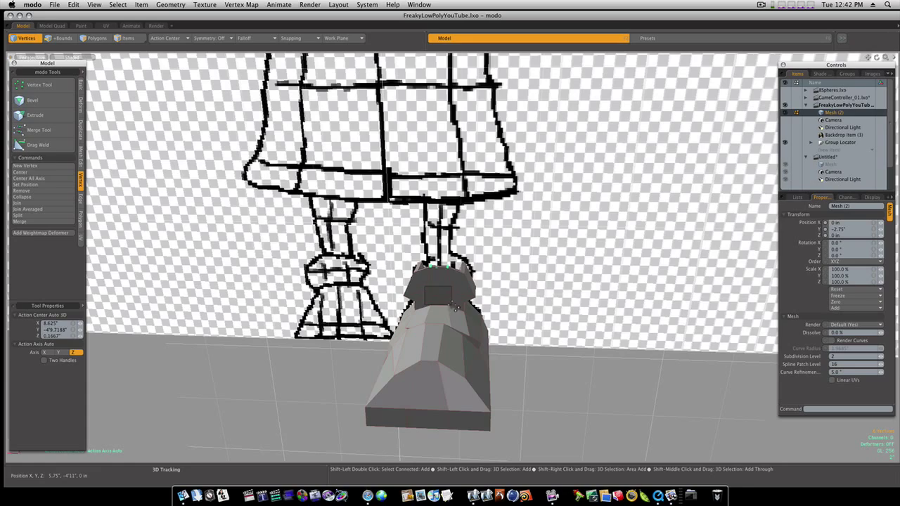
alt+drag(457, 304, 324, 287)
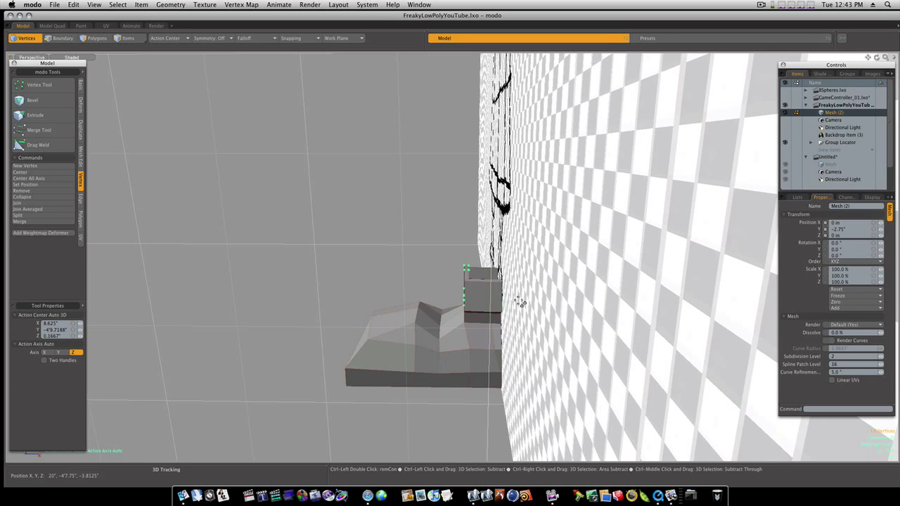
mouse_move(516, 302)
alt+mouse_down()
mouse_move(506, 309)
mouse_move(527, 341)
mouse_move(518, 336)
mouse_move(576, 344)
mouse_move(597, 358)
mouse_move(514, 315)
alt+mouse_up()
key(w)
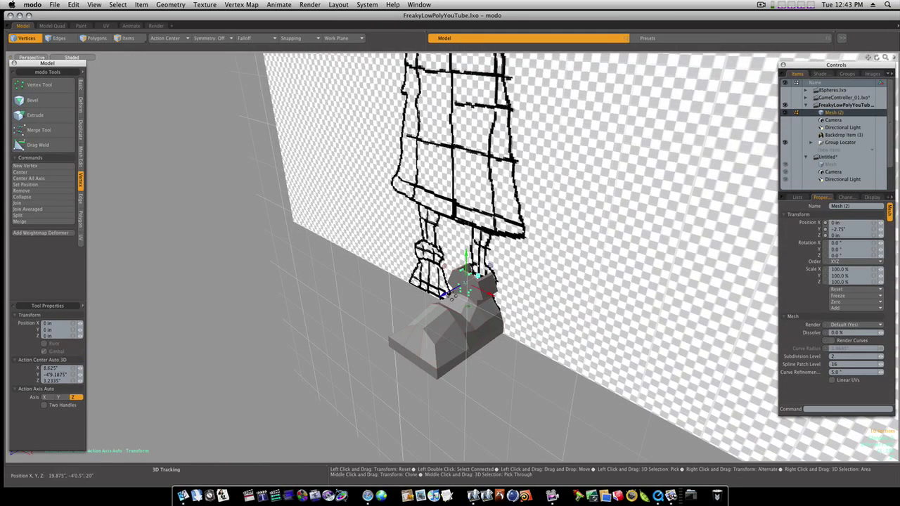
drag(452, 296, 436, 300)
key(q)
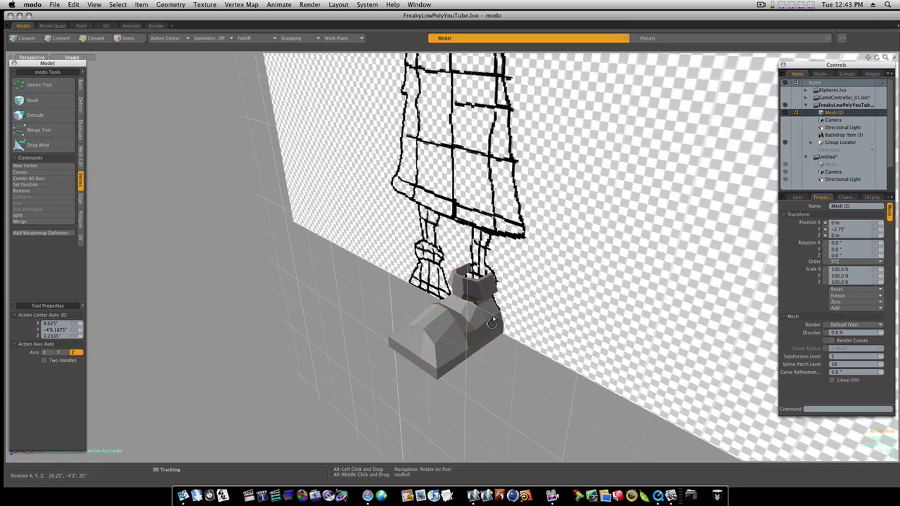
Turn on subdivision smoothing for the shoe and show Backdrop Item (3), the side-view sketch, in the left view.
alt+drag(497, 332, 517, 314)
key(Tab)
key(ctrl+space)
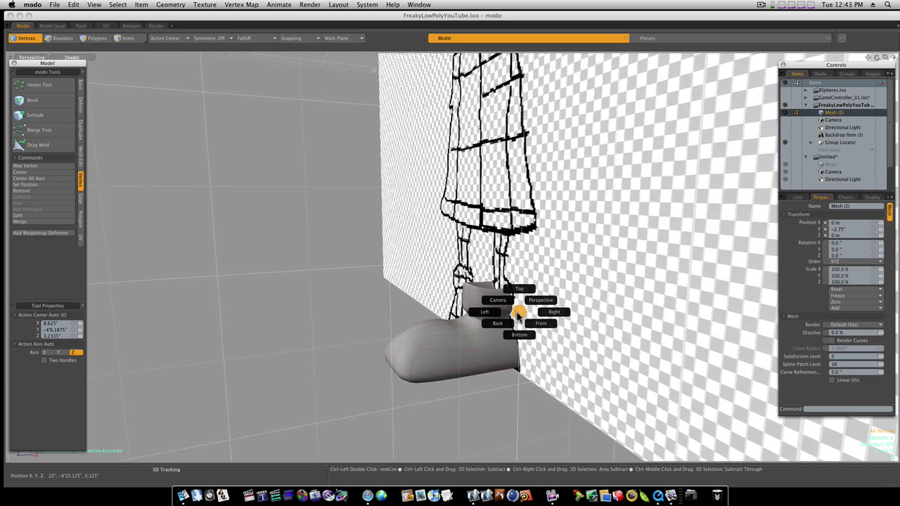
click(554, 311)
key(2)
double_click(529, 319)
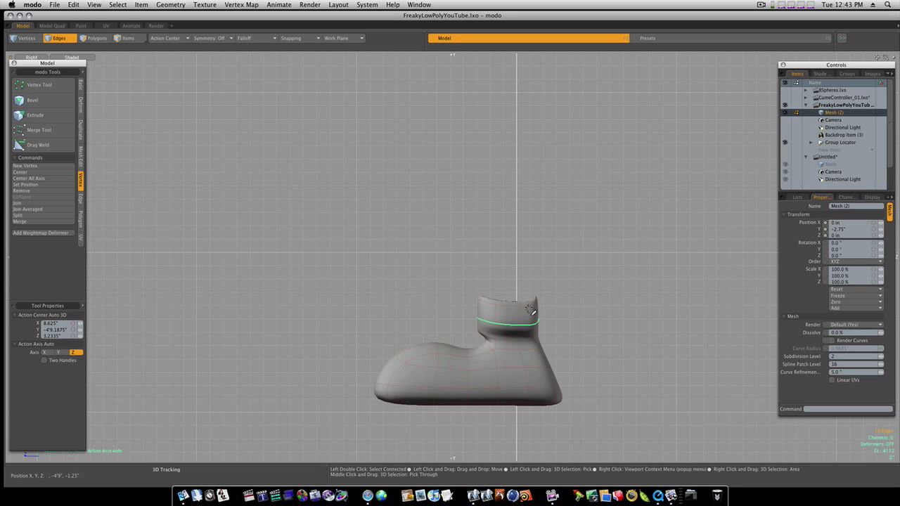
key(3)
key(ctrl+space)
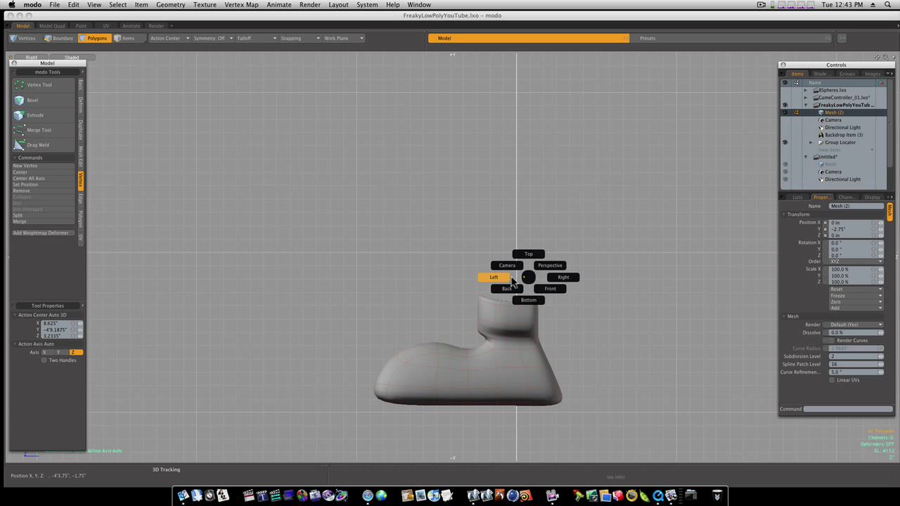
click(492, 277)
click(786, 135)
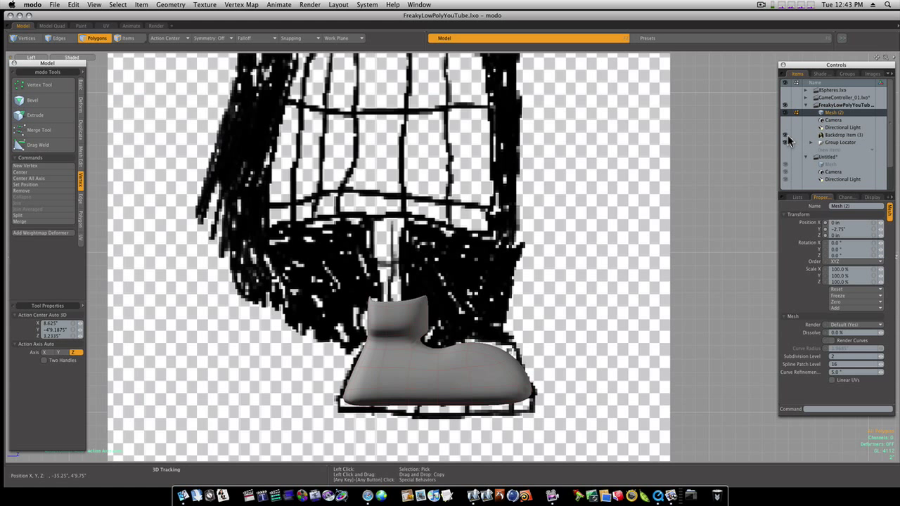
Select the vertices on top of the toe and move them up and forward to meet the side sketch's toe outline.
alt+drag(594, 325, 538, 340)
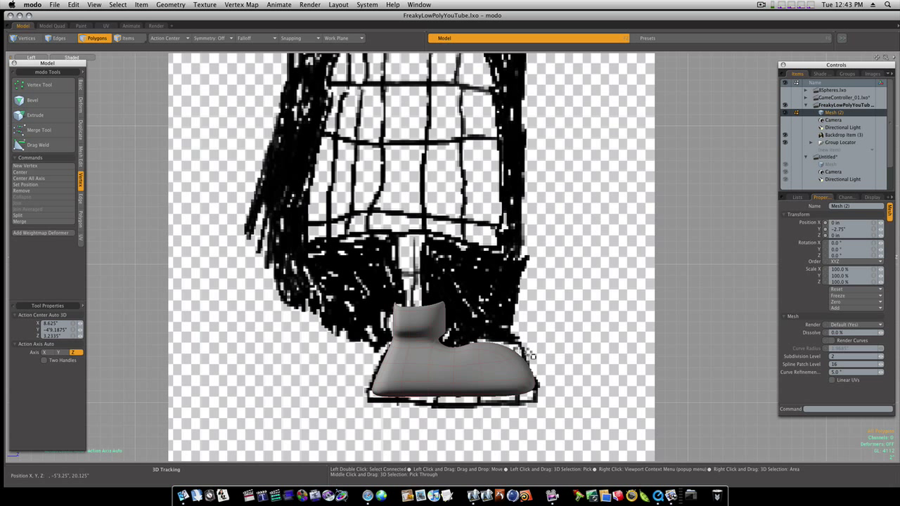
key(space)
key(space)
key(space)
key(space)
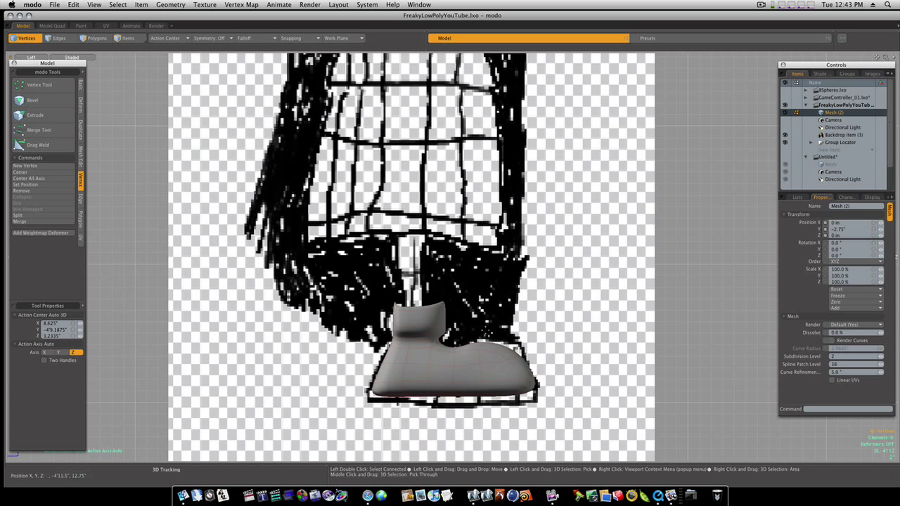
middle_drag(519, 340, 533, 360)
key(w)
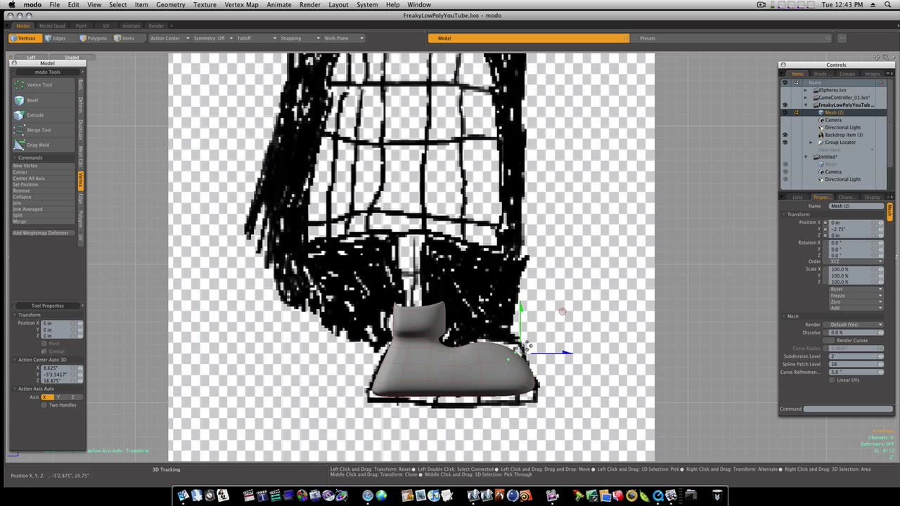
drag(562, 311, 562, 304)
drag(536, 348, 543, 347)
key(q)
Select all vertices along the shoe's sole and lower them 1.5 inches along Y to the sketch's bottom line.
mouse_move(556, 391)
right_down()
mouse_move(369, 419)
mouse_move(370, 391)
right_up()
key(w)
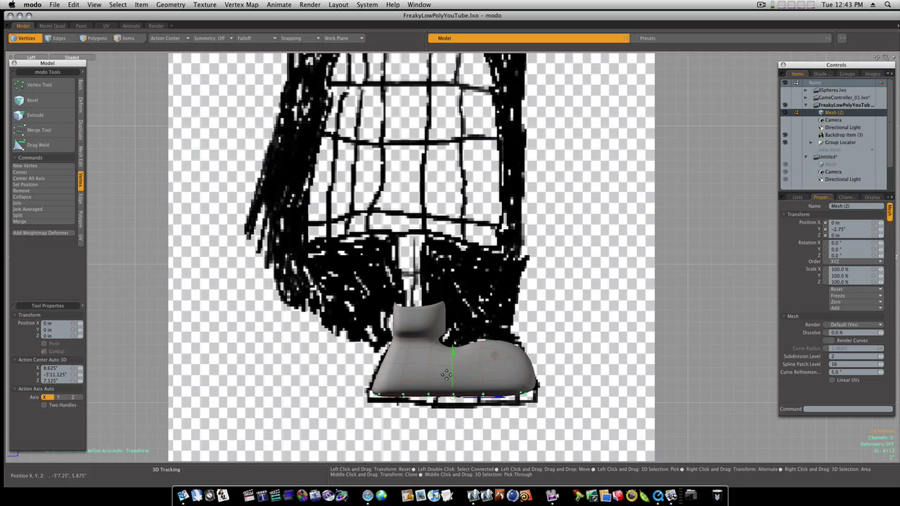
drag(453, 392, 453, 400)
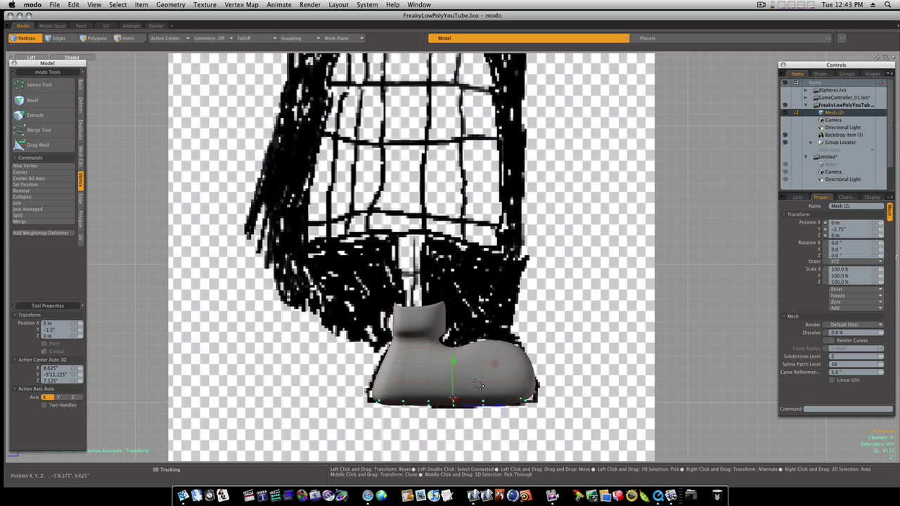
key(space)
Select the bottom vertices at the front of the toe and move them forward to the sketch's toe corner.
right_drag(522, 406, 516, 409)
key(w)
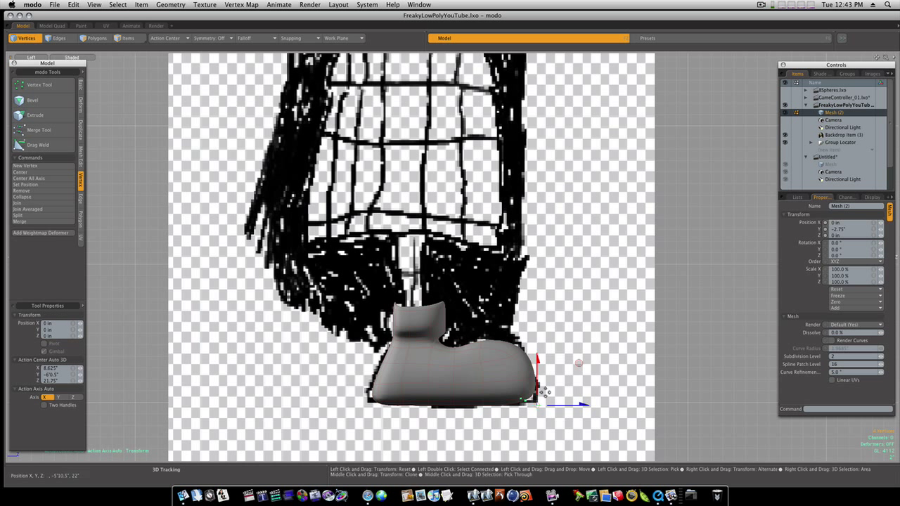
drag(545, 390, 555, 392)
key(space)
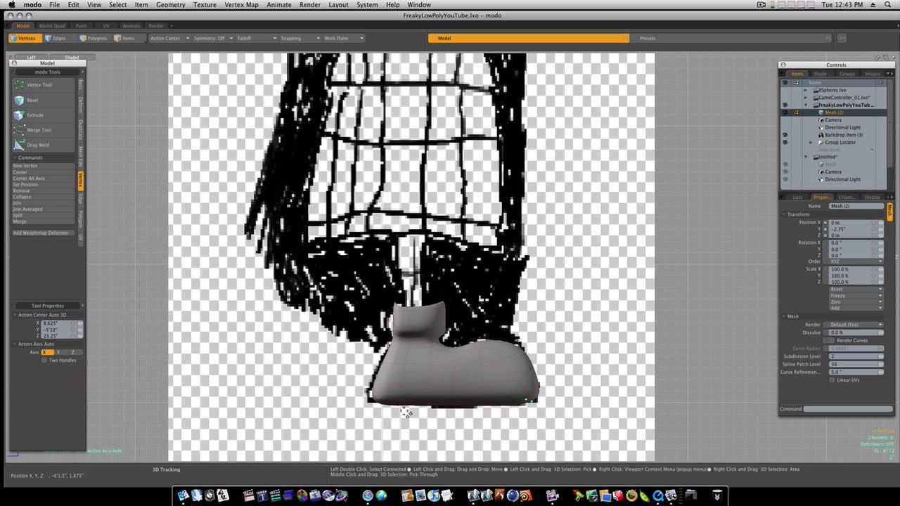
Move the lower heel vertices and the ones above them backward along Z to follow the sketch's heel outline.
right_drag(342, 369, 386, 408)
key(w)
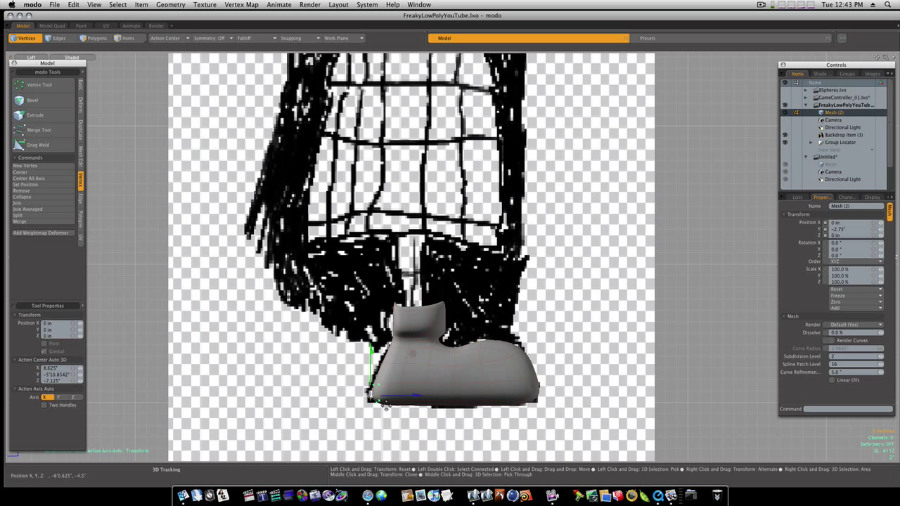
key(space)
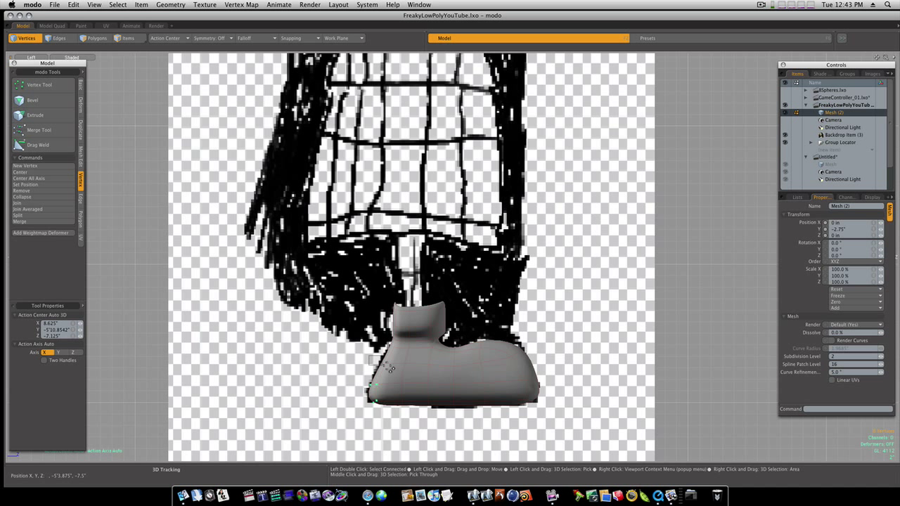
key(w)
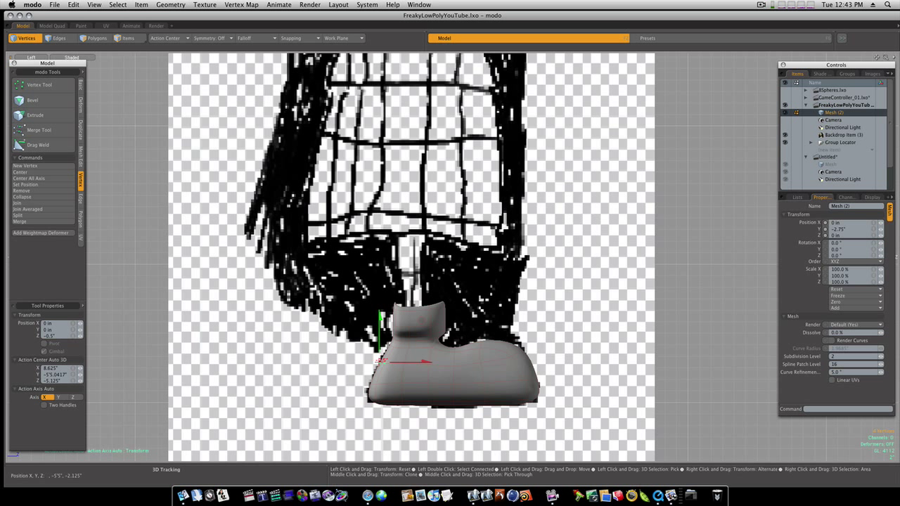
key(space)
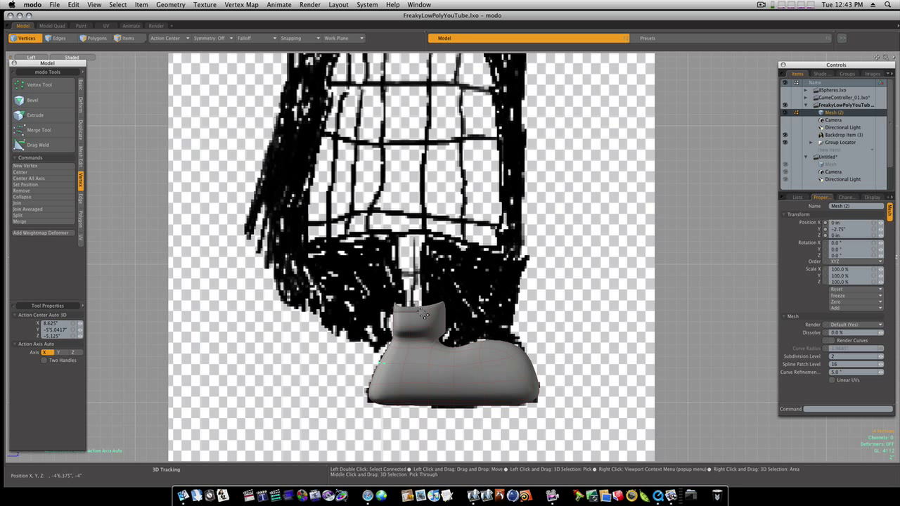
Lower the vertices of the ankle cuff's rim along Y to flatten its top.
key(w)
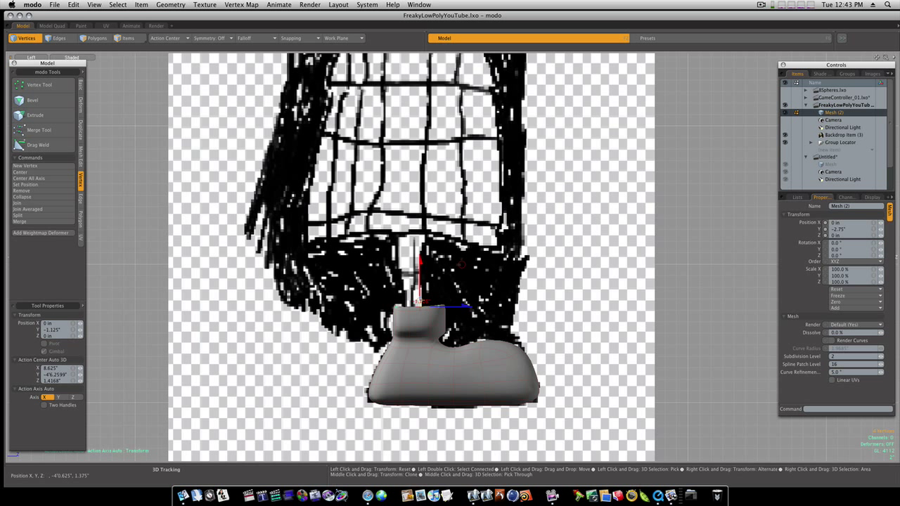
key(space)
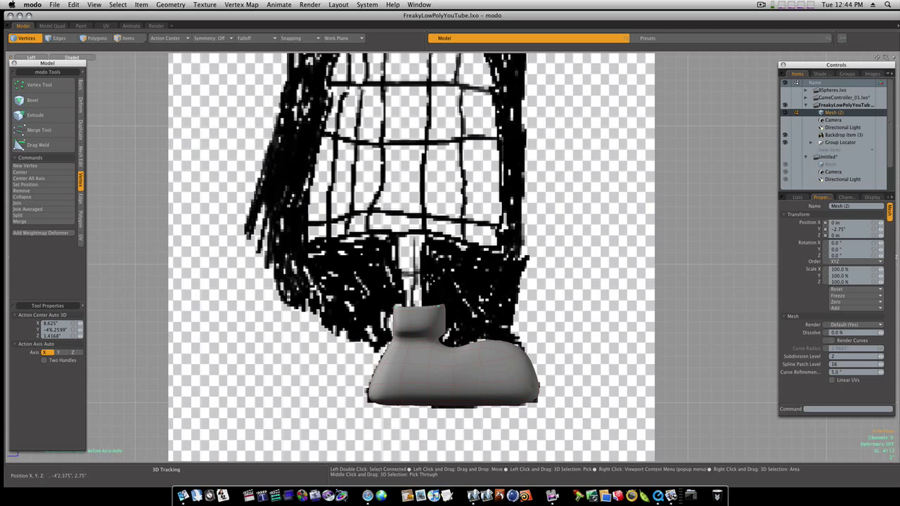
Switch to the perspective view and hide Backdrop Item (3) and the Group Locator so only the shoe is displayed.
key(space)
mouse_move(467, 315)
alt+mouse_down()
mouse_move(450, 318)
mouse_move(459, 315)
alt+mouse_up()
key(ctrl+space)
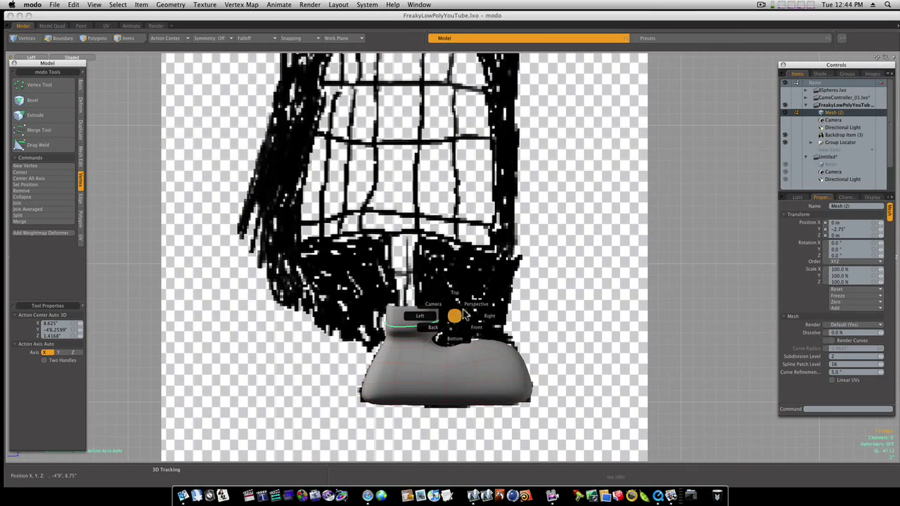
click(470, 308)
click(467, 309)
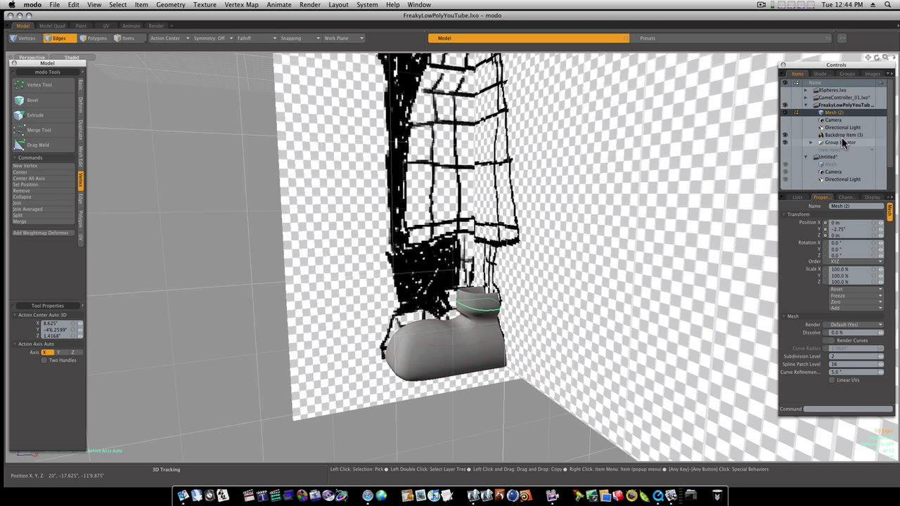
click(786, 142)
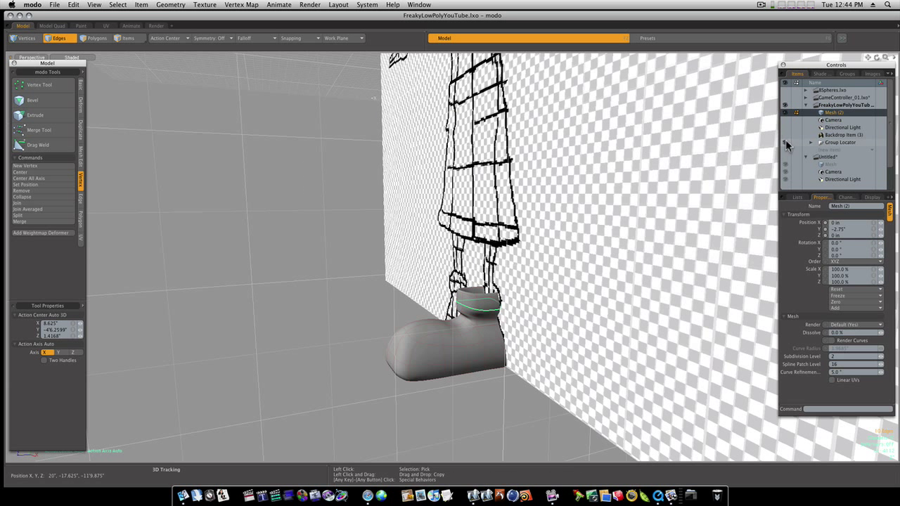
click(785, 135)
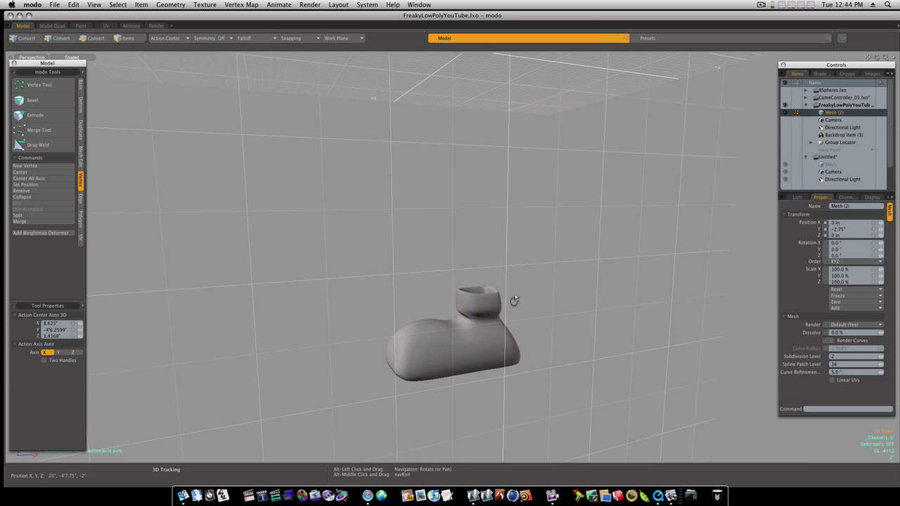
Select the vertices at the front of the toe and reposition them to give the shoe a rounder tip.
alt+drag(512, 302, 396, 372)
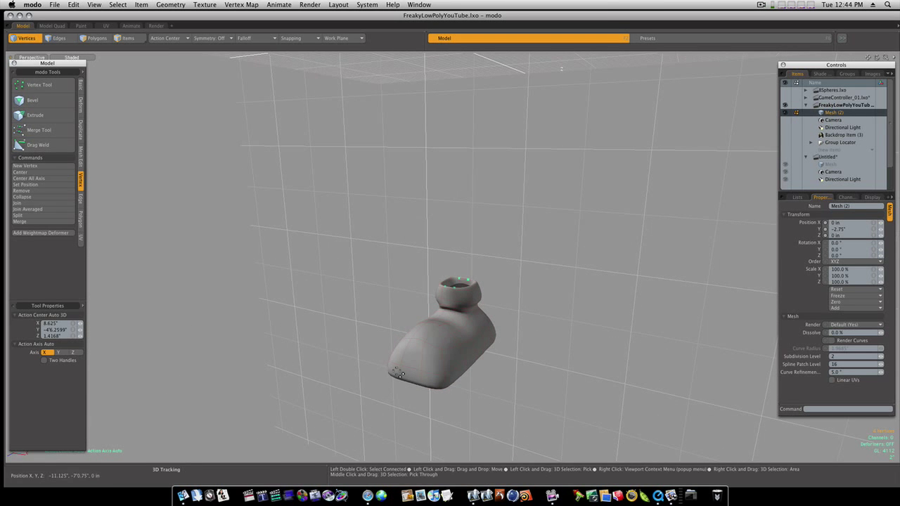
right_drag(424, 373, 425, 374)
key(w)
drag(411, 373, 407, 336)
key(q)
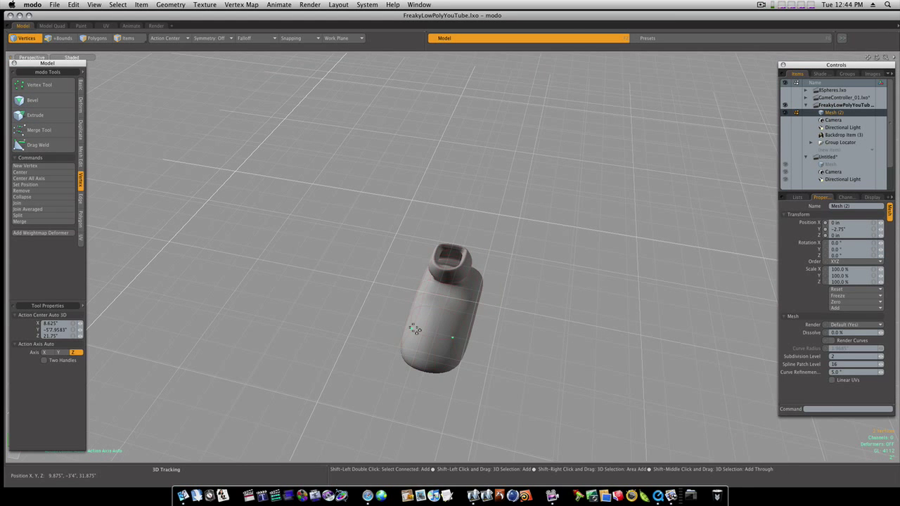
Lower the two vertices on top of the toe along Y and check the slope from both sides.
key(w)
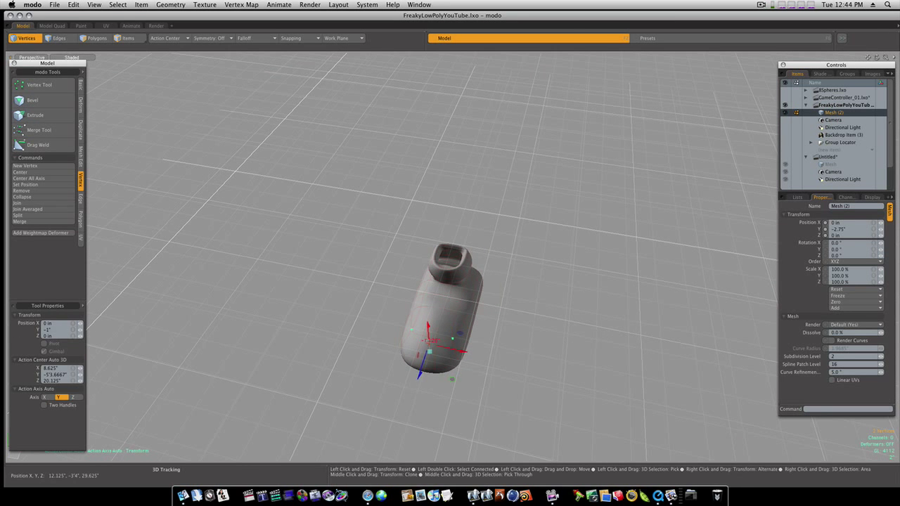
alt+drag(432, 336, 397, 314)
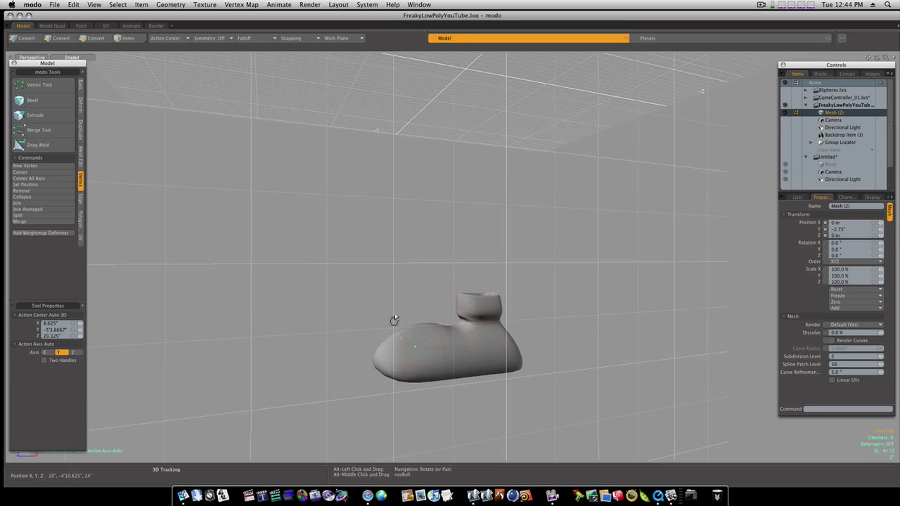
alt+drag(394, 320, 464, 365)
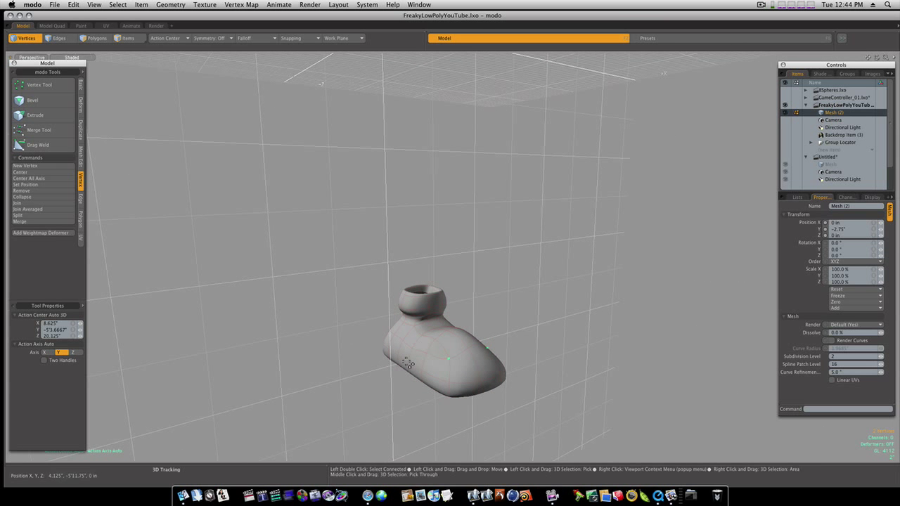
Select the middle sole vertices on the shoe's inner side and move them inward to form an arch.
mouse_move(408, 366)
mouse_down()
mouse_move(430, 390)
mouse_move(438, 367)
mouse_up()
key(w)
key(q)
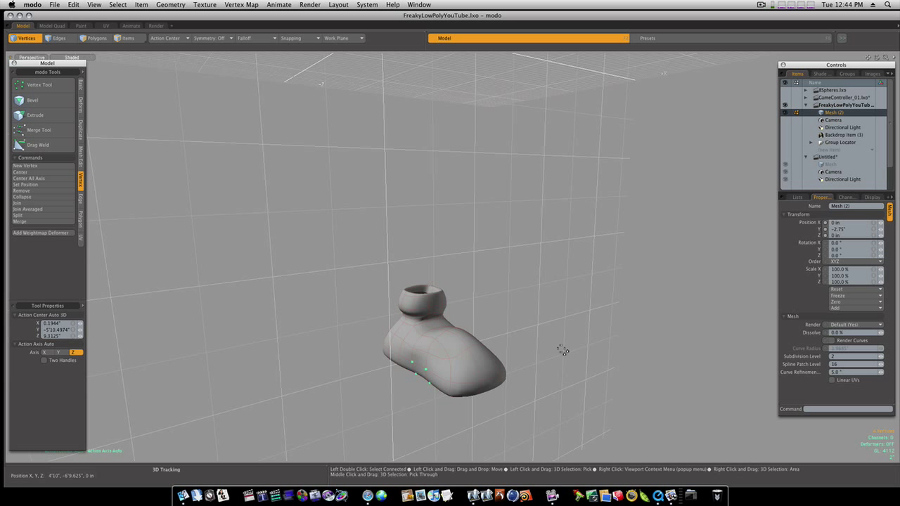
Select the matching middle sole vertices on the shoe's outer side and move them inward along X to narrow the waist.
alt+drag(563, 350, 473, 394)
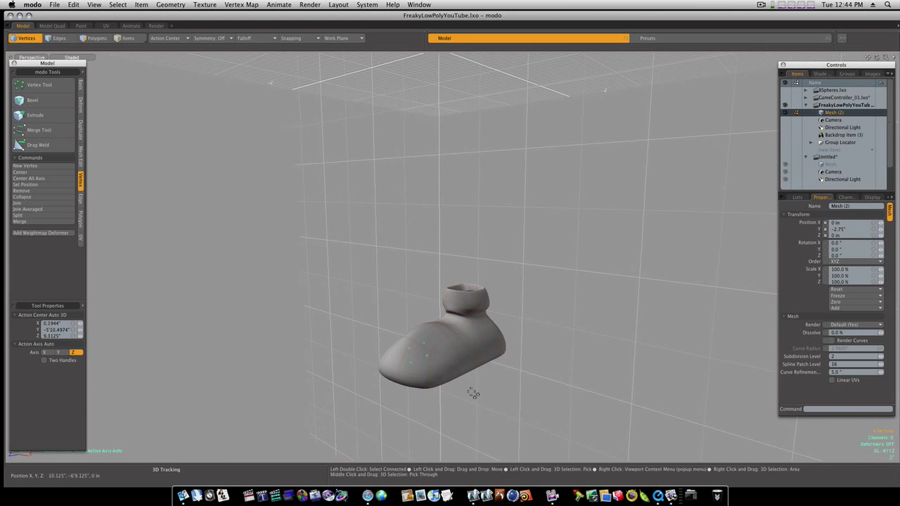
right_drag(455, 363, 519, 381)
shift+click(478, 359)
key(w)
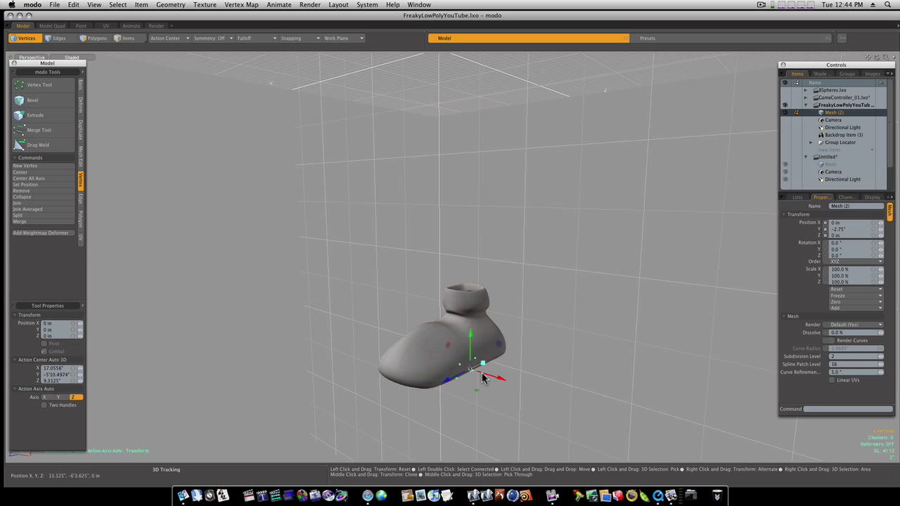
drag(484, 375, 520, 384)
key(space)
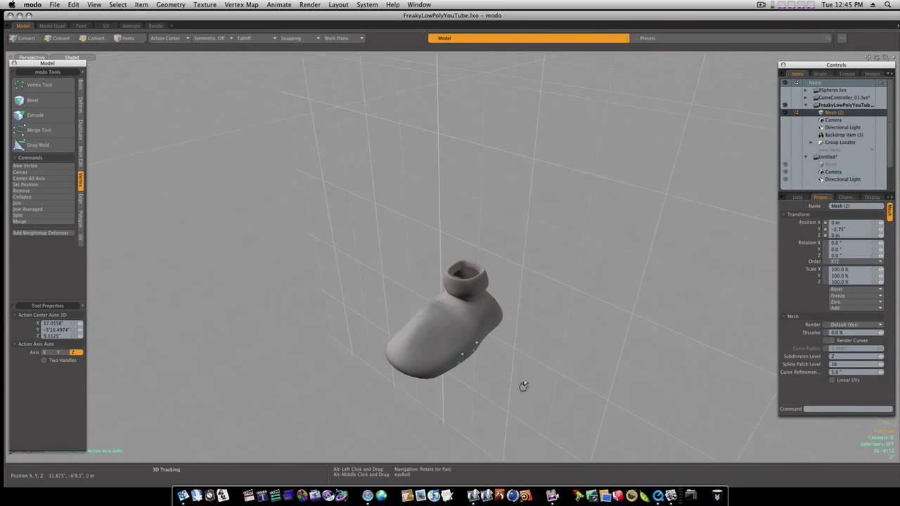
Select the two vertices on top of the toe and raise them along Y for a fuller toe.
alt+drag(436, 349, 426, 330)
click(451, 349)
shift+click(413, 342)
key(w)
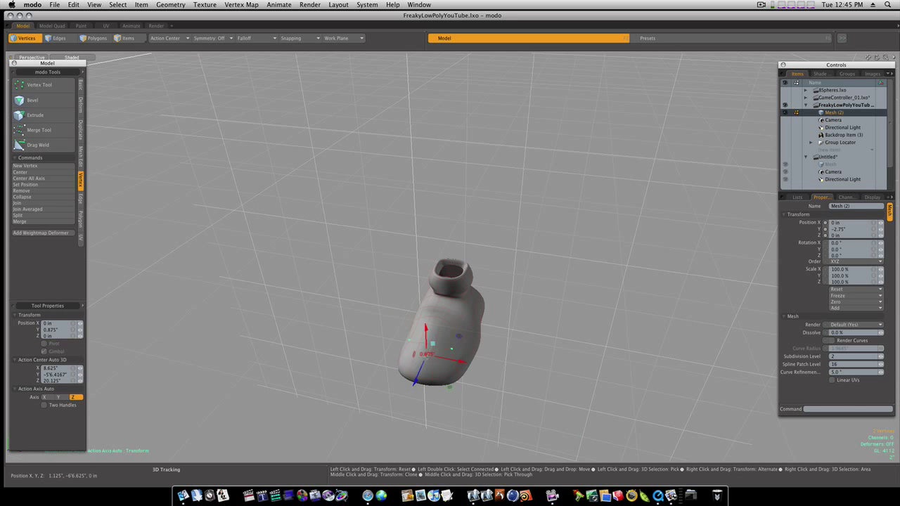
key(space)
Clear the selection and inspect the smoothed shoe's profile in the left and perspective views.
click(567, 372)
alt+drag(567, 372, 447, 314)
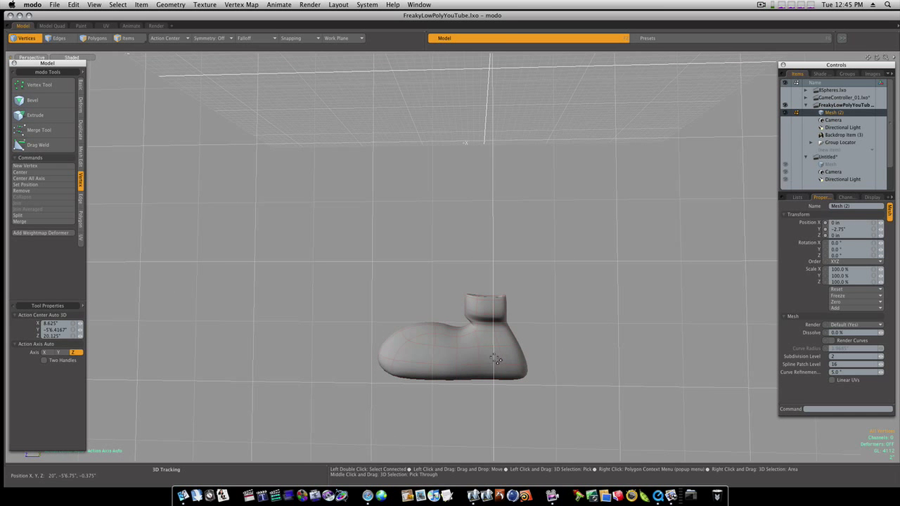
key(ctrl+space)
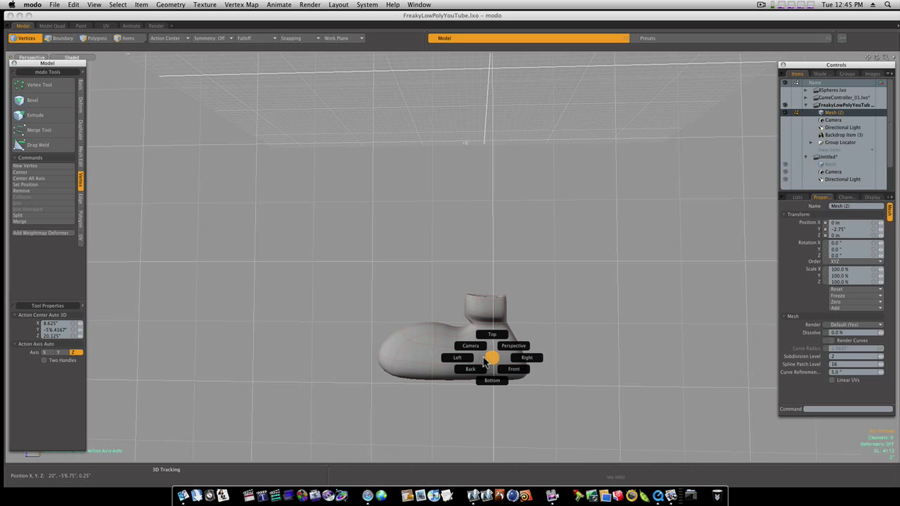
click(443, 360)
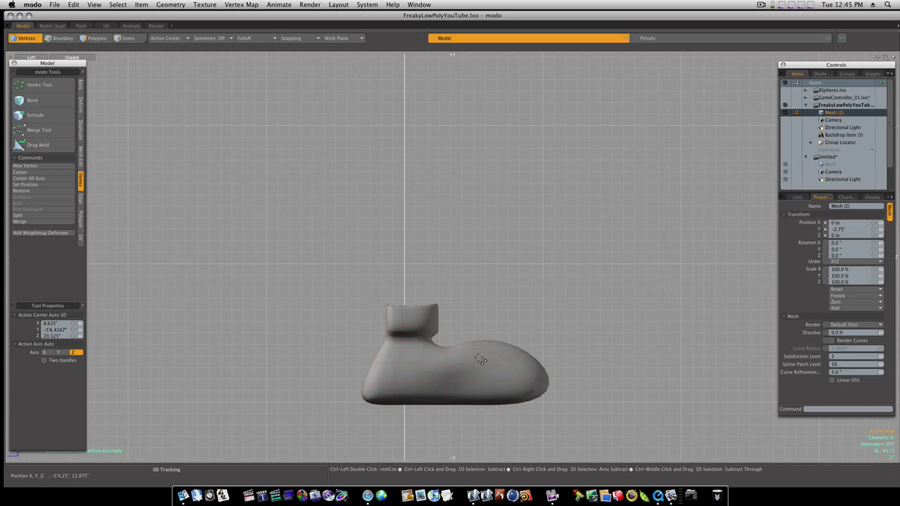
key(ctrl+space)
click(485, 330)
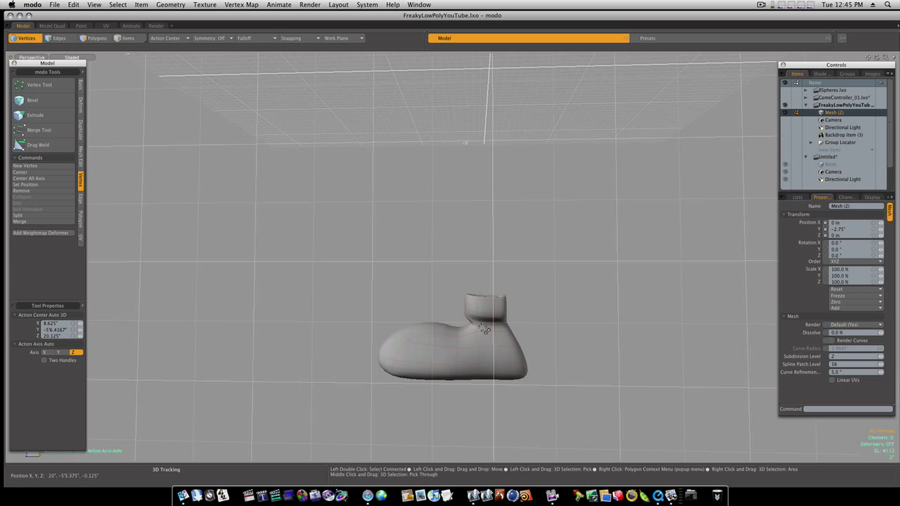
Create an 8-sided, 2-segment cylinder along Y with a 1.5" radius above the shoe for the leg.
click(81, 86)
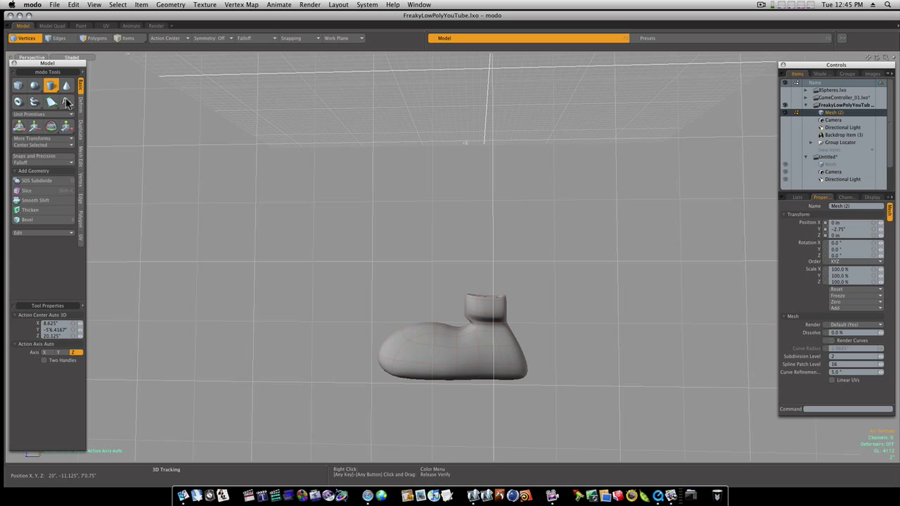
alt+drag(471, 296, 515, 420)
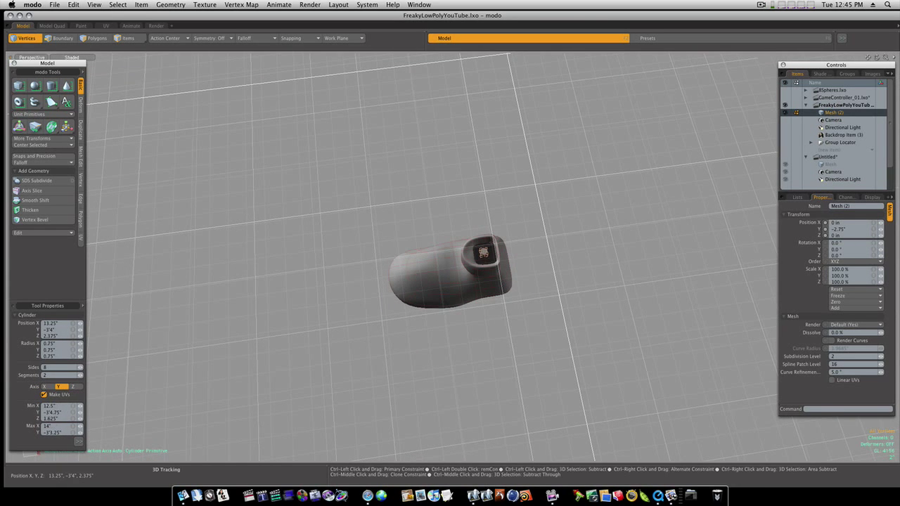
ctrl+drag(487, 252, 483, 217)
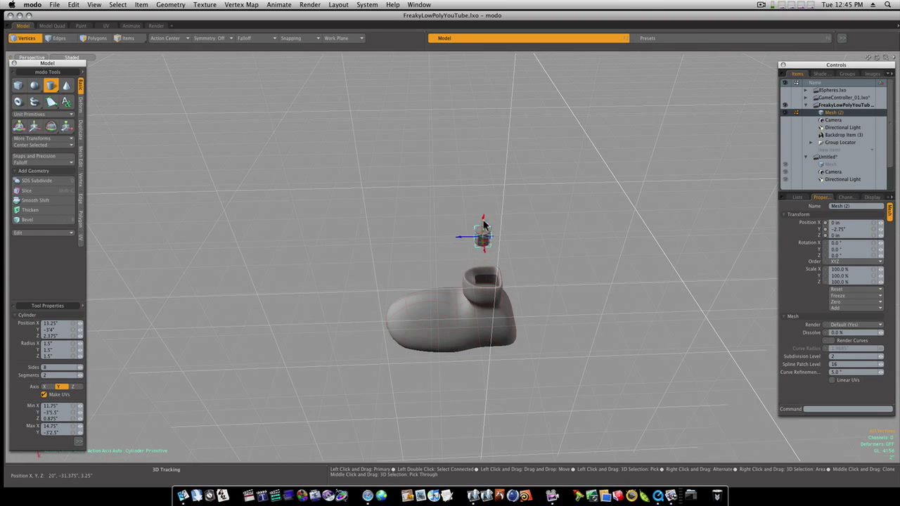
Center the leg cylinder over the ankle cuff opening and stretch it along Y to a radius of about 6.72".
drag(484, 224, 590, 324)
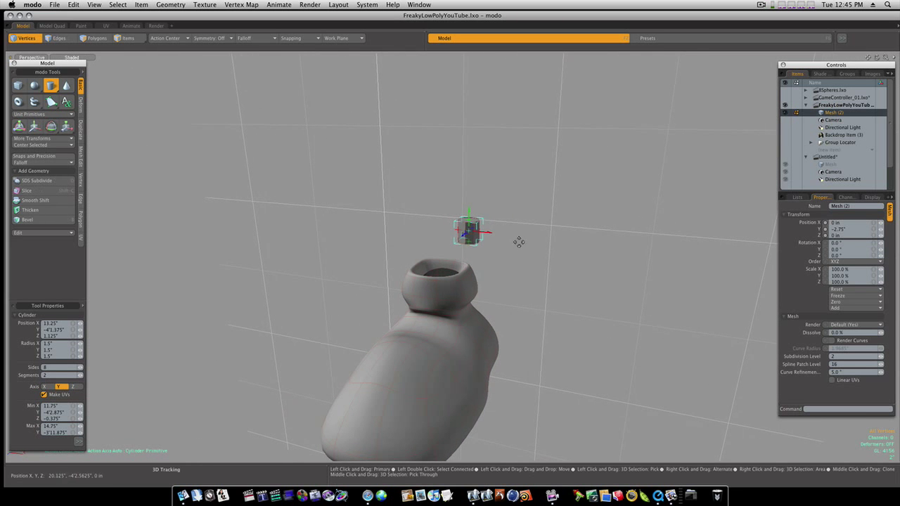
drag(490, 236, 454, 277)
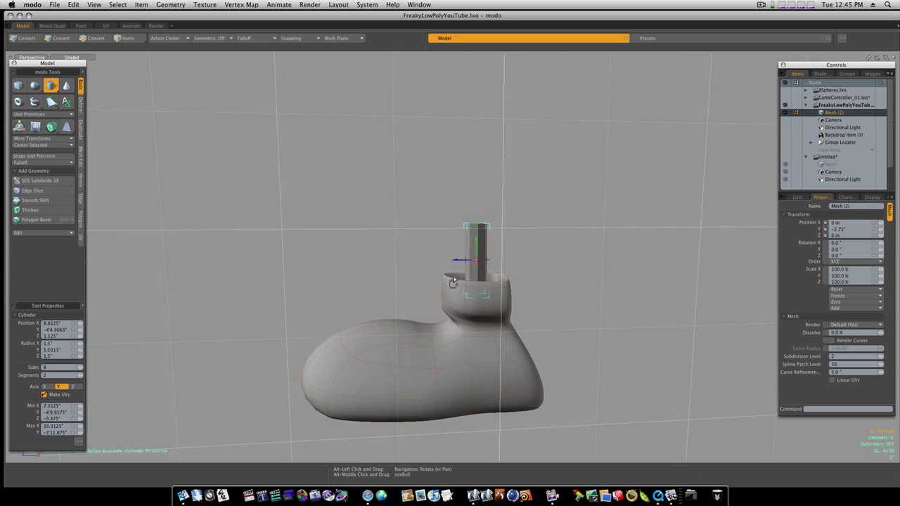
drag(479, 229, 480, 205)
key(ctrl)
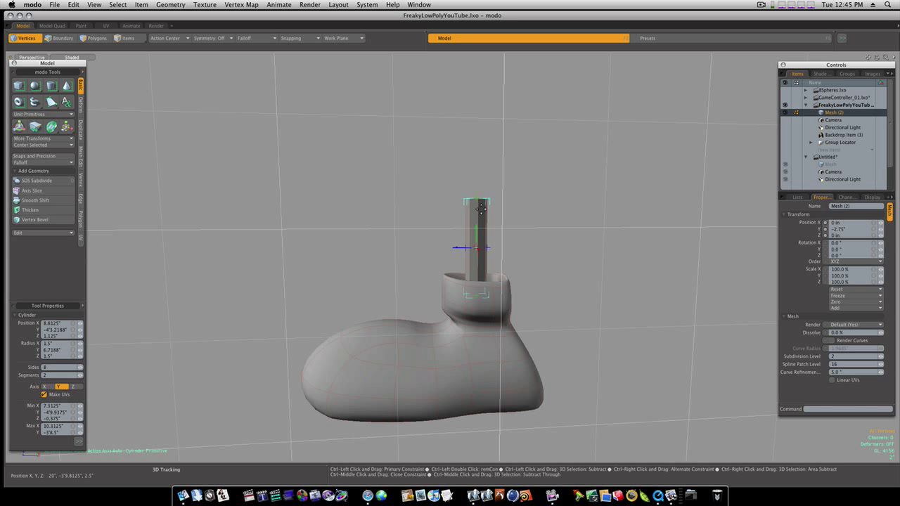
Switch to the left view, show the backdrop reference sketch and its group locator, and set the display to wireframe.
key(ctrl+space)
click(438, 207)
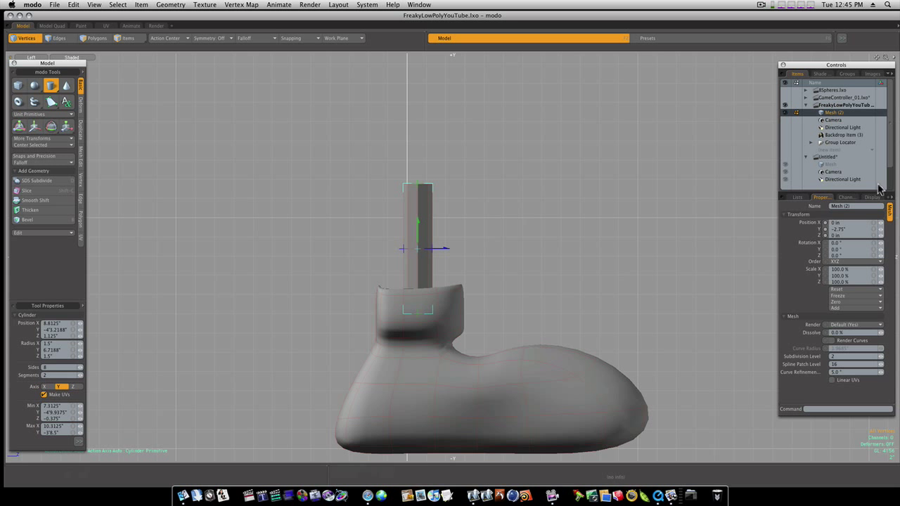
click(784, 144)
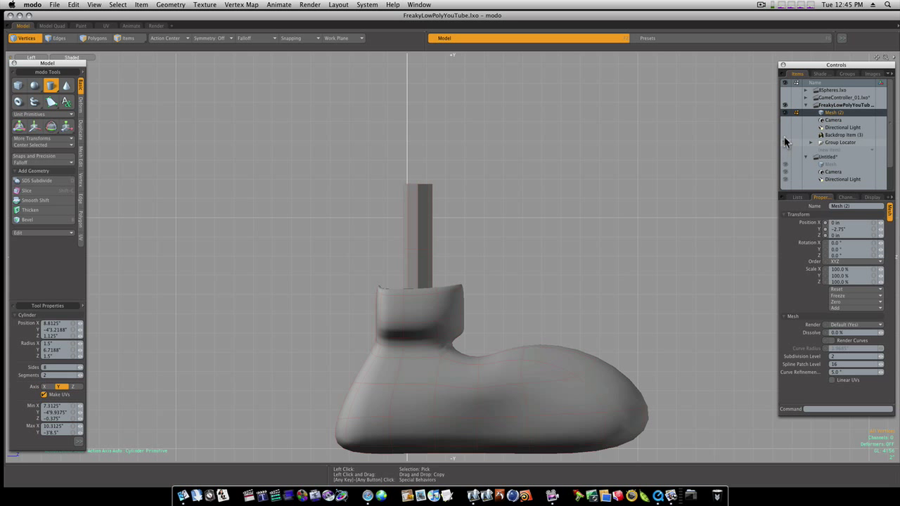
click(786, 135)
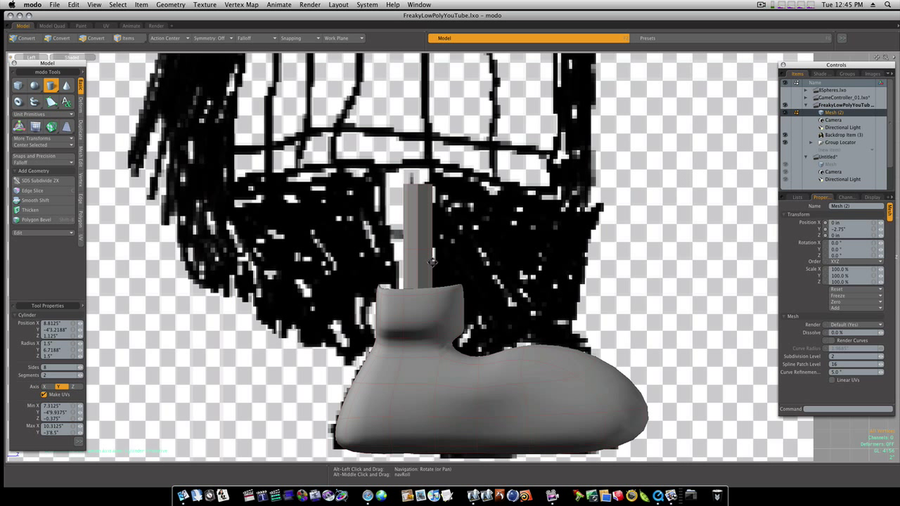
key(1)
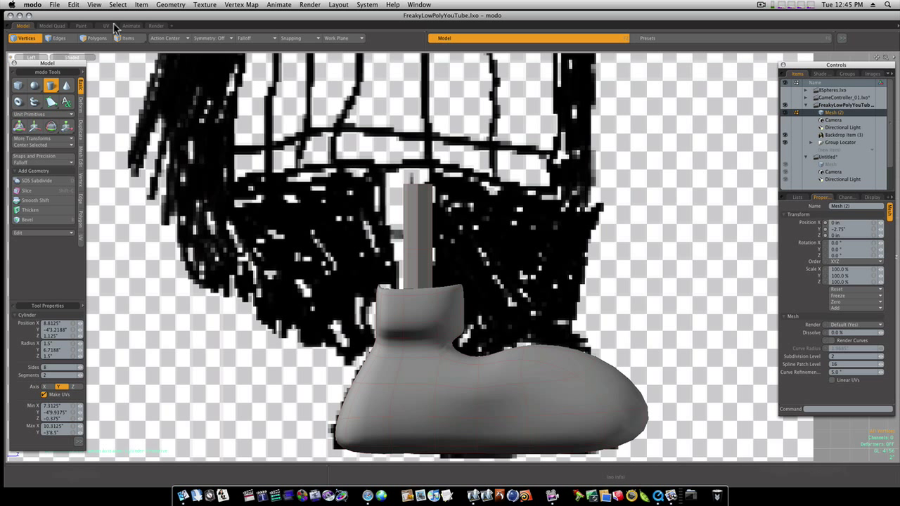
click(70, 57)
click(90, 66)
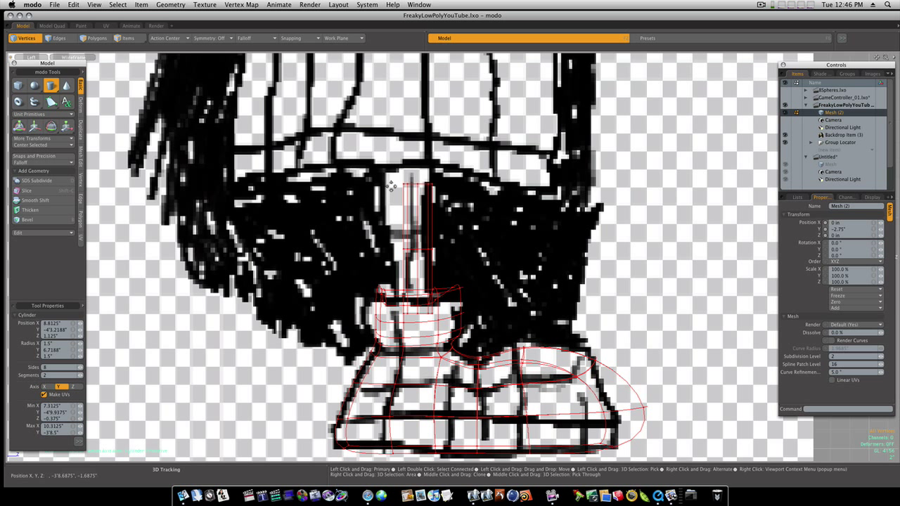
click(377, 166)
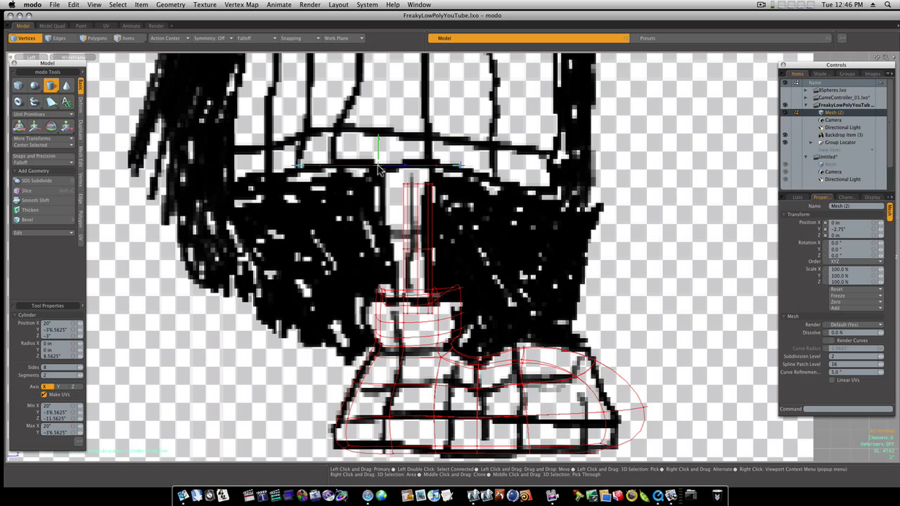
key(super+z)
key(q)
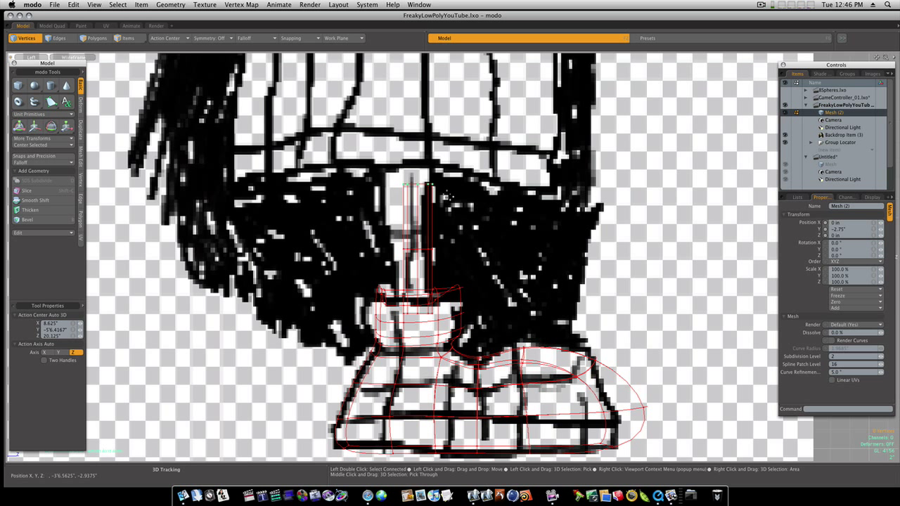
Move the leg cylinder's top vertices up and back to the top of the sketched leg, and scale them wider to match it.
key(w)
drag(429, 174, 422, 164)
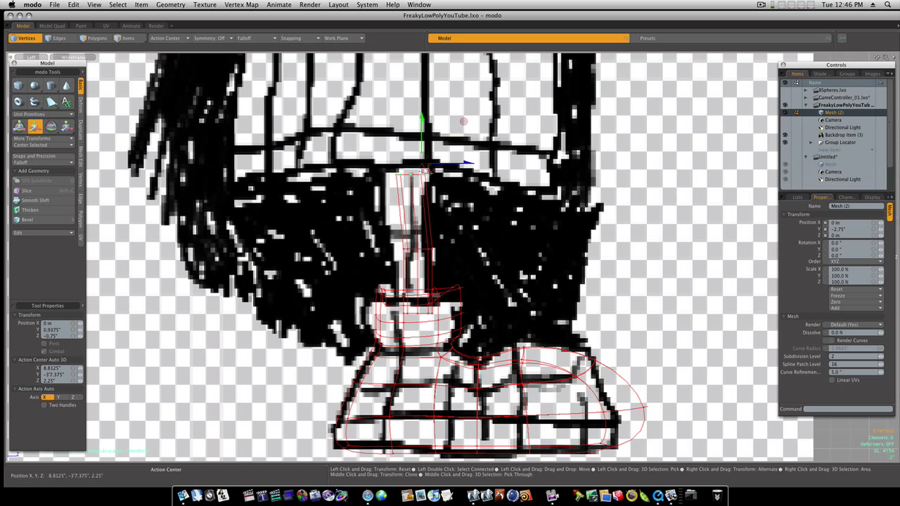
drag(463, 120, 468, 114)
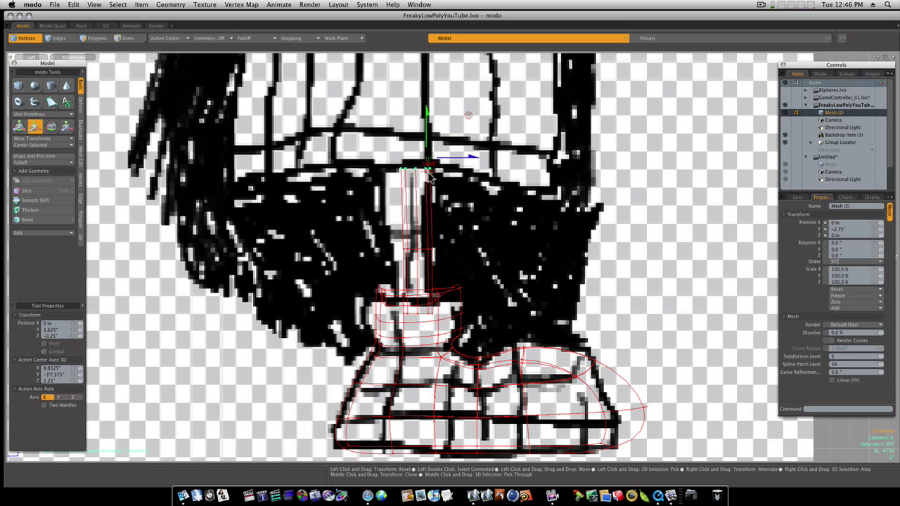
key(r)
mouse_move(439, 173)
mouse_down()
mouse_move(448, 171)
mouse_move(437, 170)
mouse_up()
key(w)
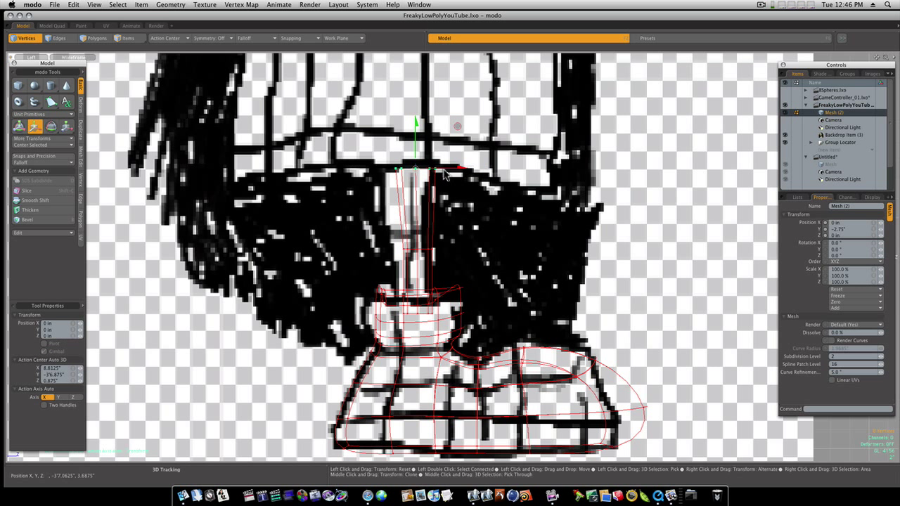
drag(458, 127, 449, 127)
key(space)
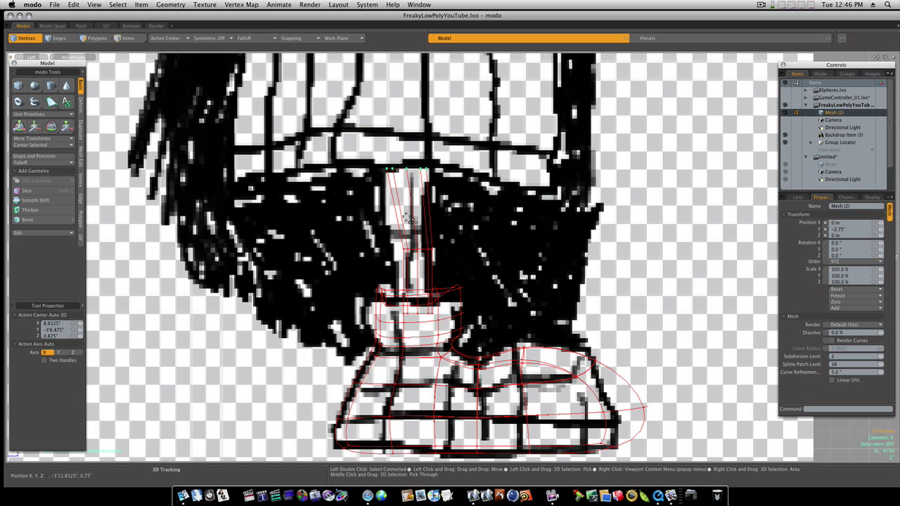
Move the leg's middle vertices up and back onto the sketched knee line and scale them to 114% along Z.
click(443, 260)
key(w)
drag(440, 239, 429, 225)
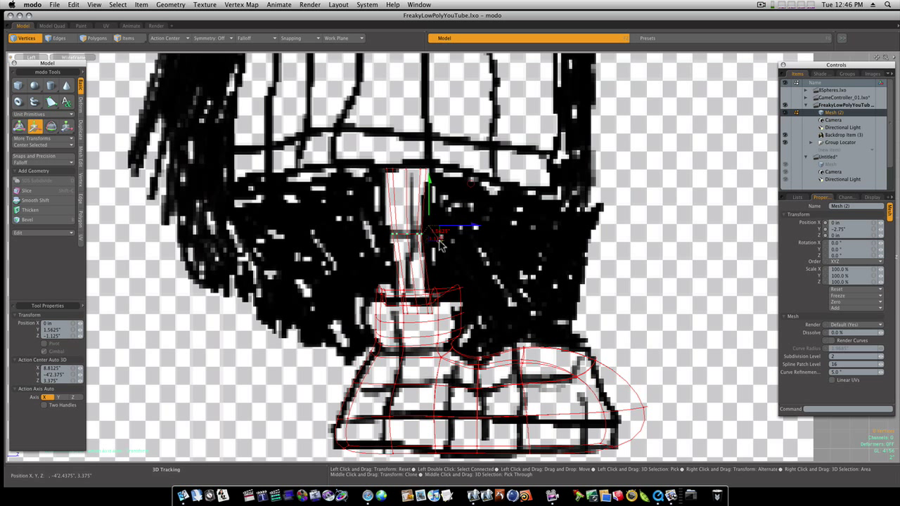
key(r)
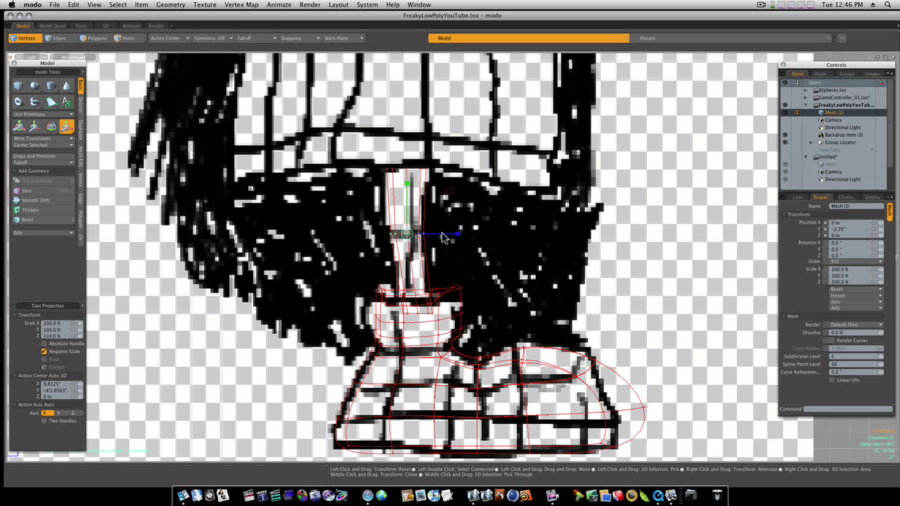
key(space)
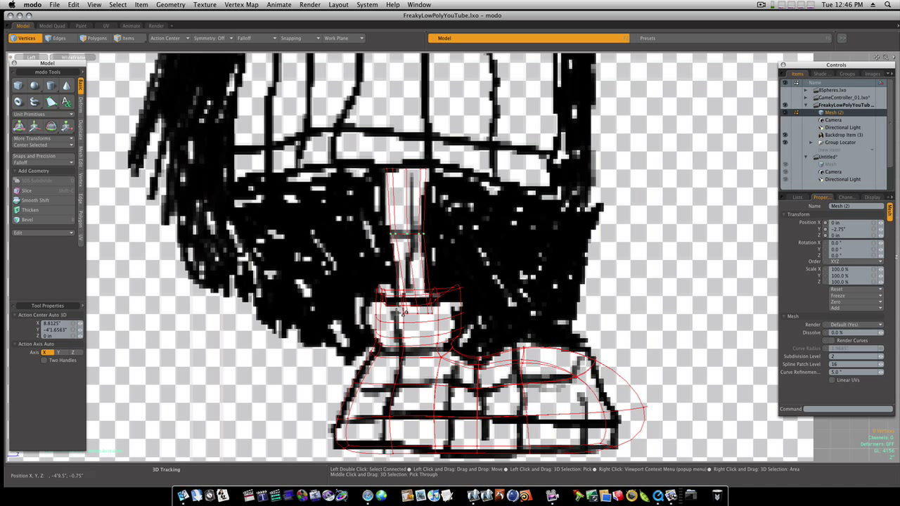
Select the leg's bottom vertices inside the cuff and move them -1" along Z to align with the sketch.
right_drag(431, 316, 433, 317)
key(w)
drag(464, 313, 454, 313)
key(space)
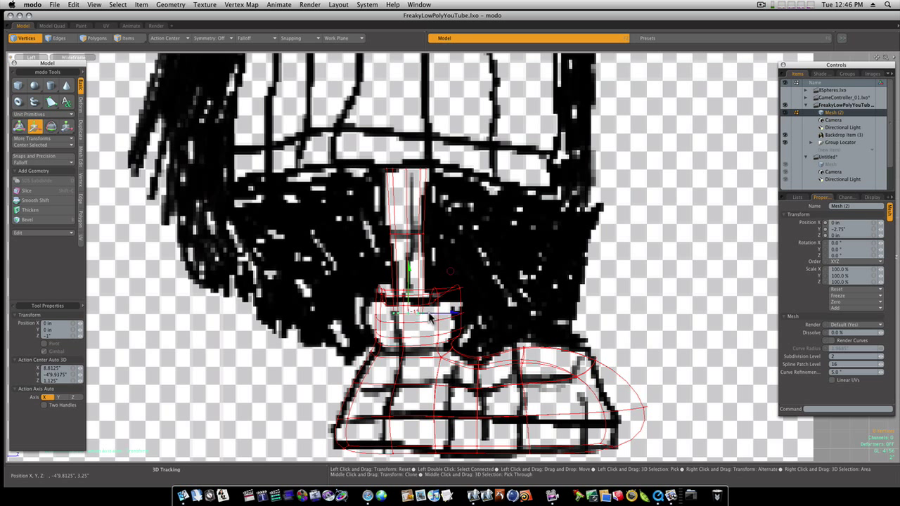
Select the leg's middle edge loop at the knee and scale it to 112% along Z.
key(space)
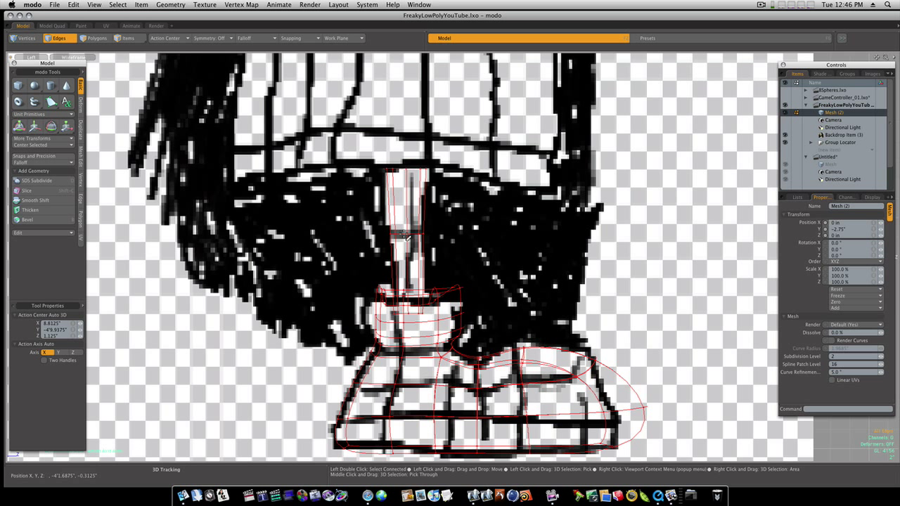
key(r)
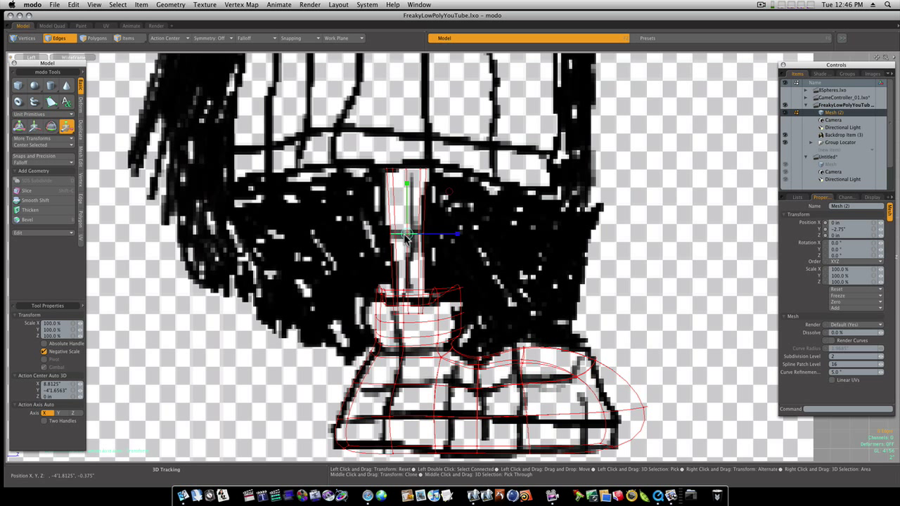
drag(422, 237, 430, 237)
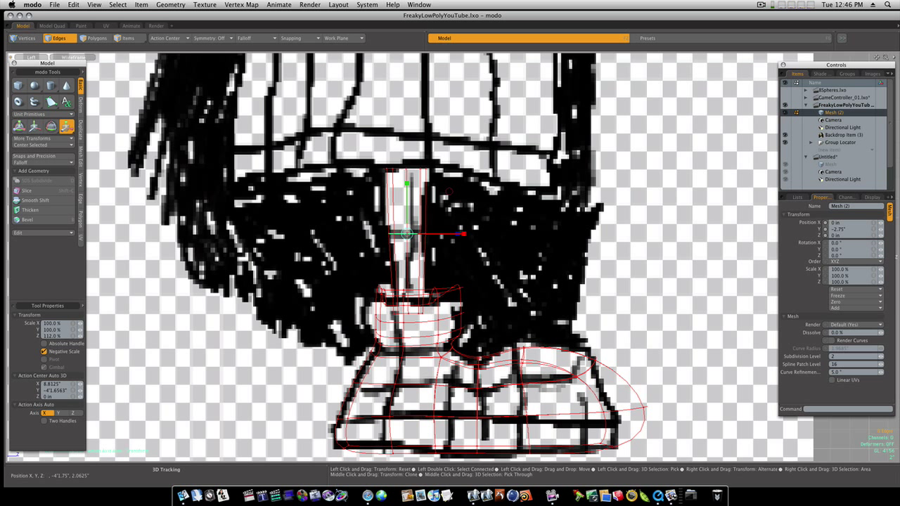
key(space)
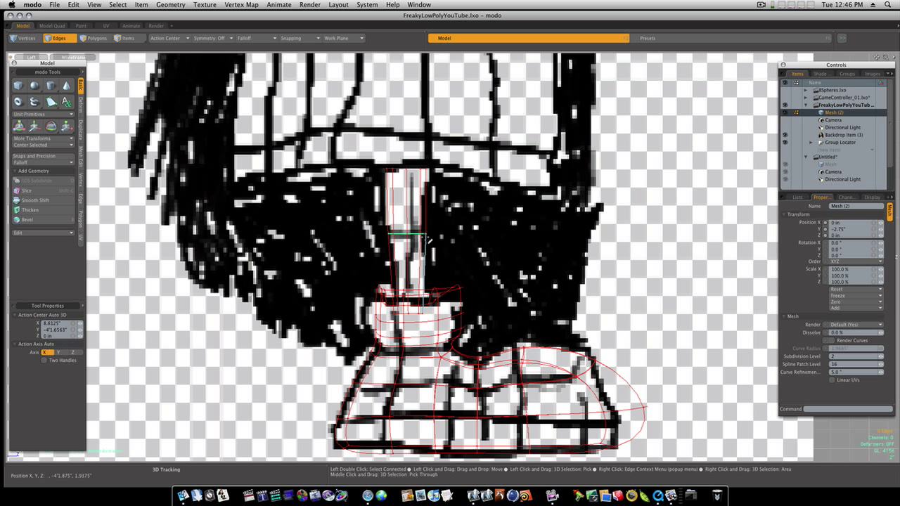
Set the view shading to Advanced OpenGL, convert all the leg's polygons to subdivision surfaces, and clear the selection.
key(3)
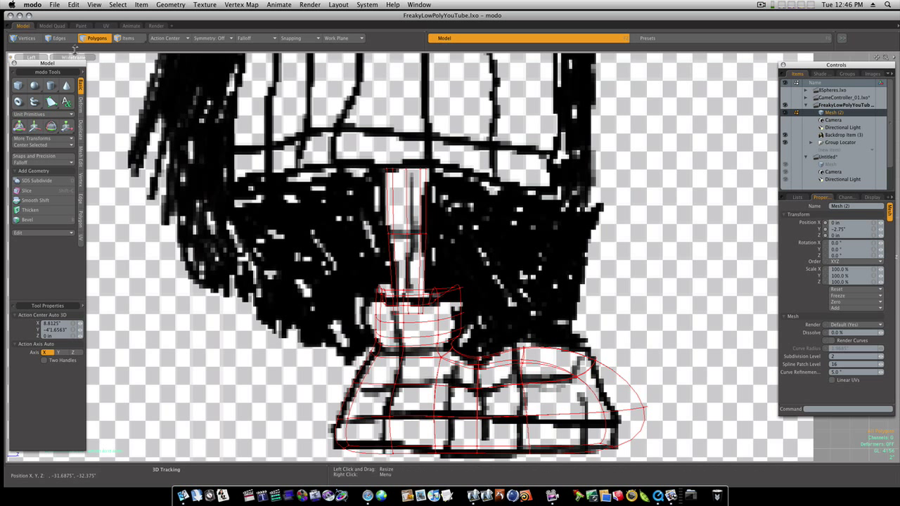
click(78, 57)
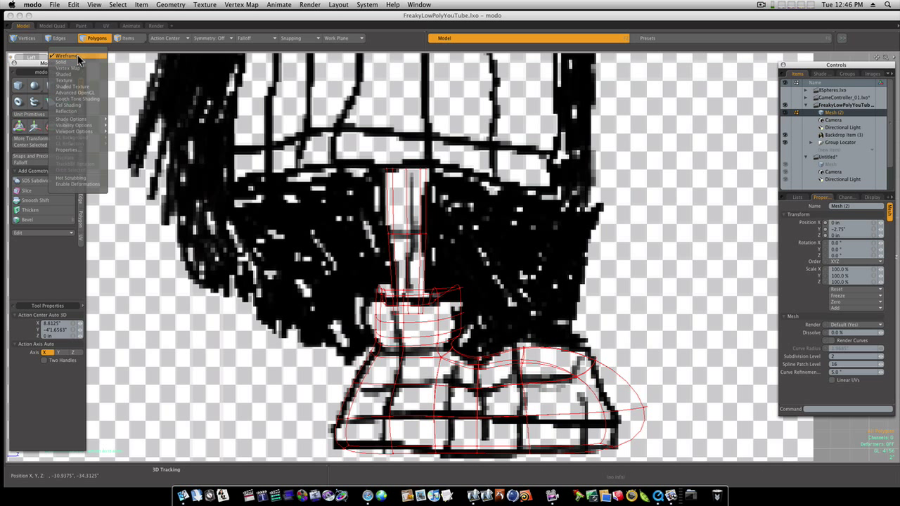
click(81, 92)
double_click(415, 213)
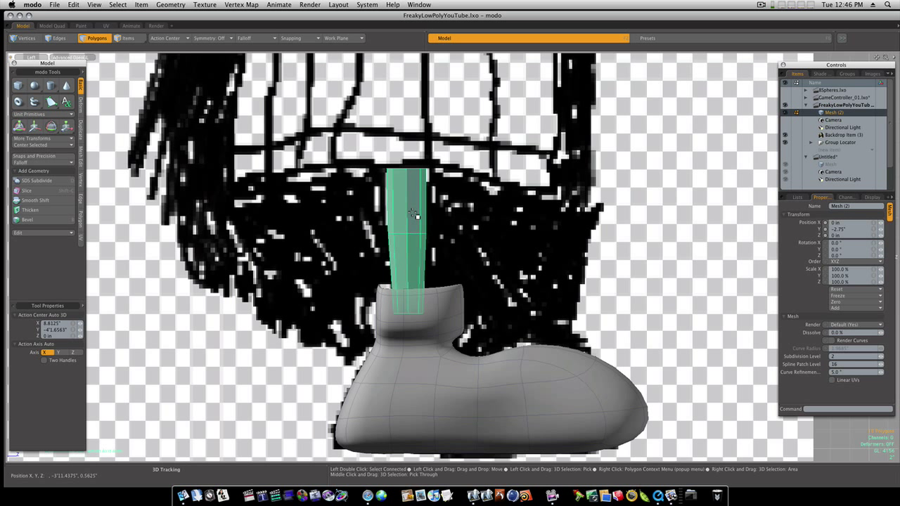
key(Tab)
click(460, 209)
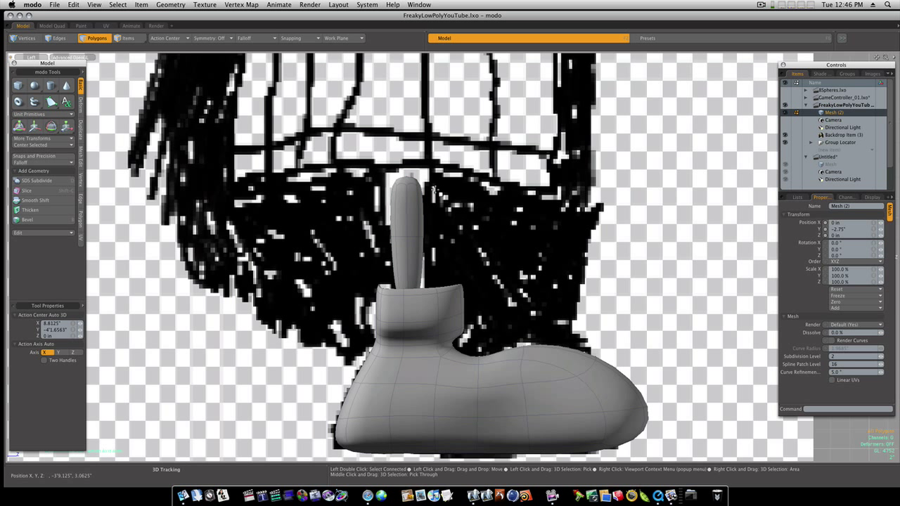
Bevel the leg's top cap polygon to square off its rounded upper end.
click(413, 182)
key(b)
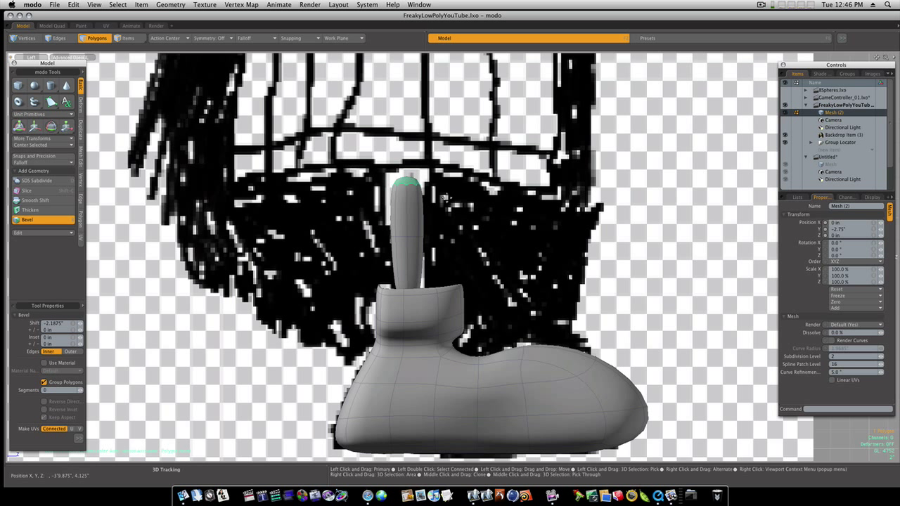
alt+drag(437, 228, 435, 218)
key(space)
key(space)
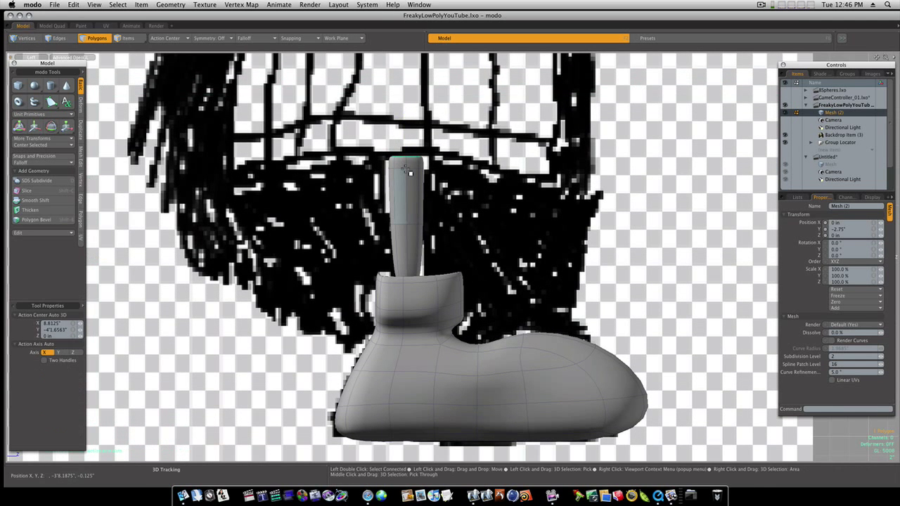
Select the whole leg and raise it along Y until its lower end clears the ankle cuff.
double_click(407, 179)
key(w)
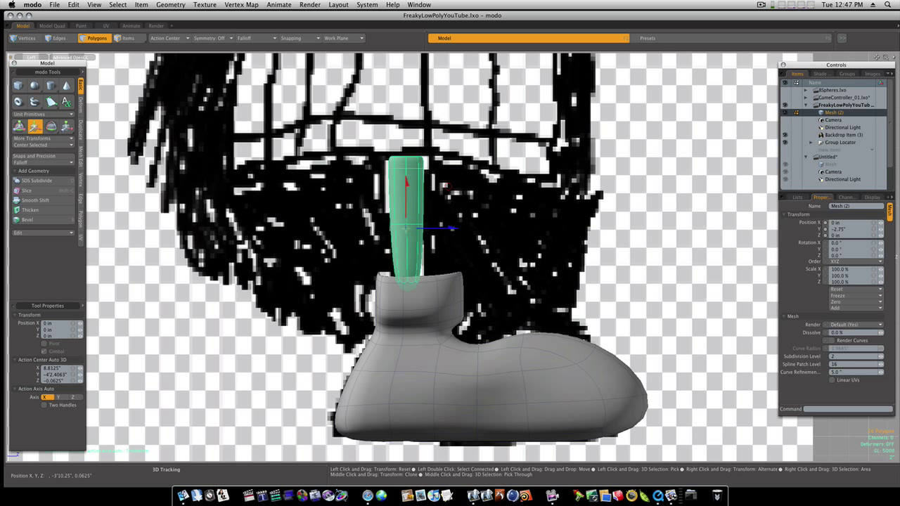
drag(407, 182, 407, 127)
key(space)
Bevel the leg's bottom cap polygon to square off its rounded lower end.
click(408, 232)
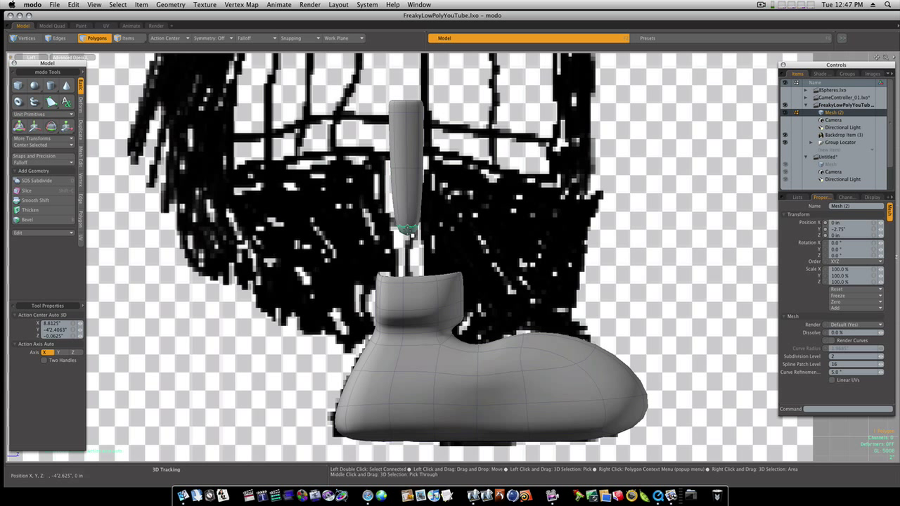
key(b)
click(462, 236)
key(space)
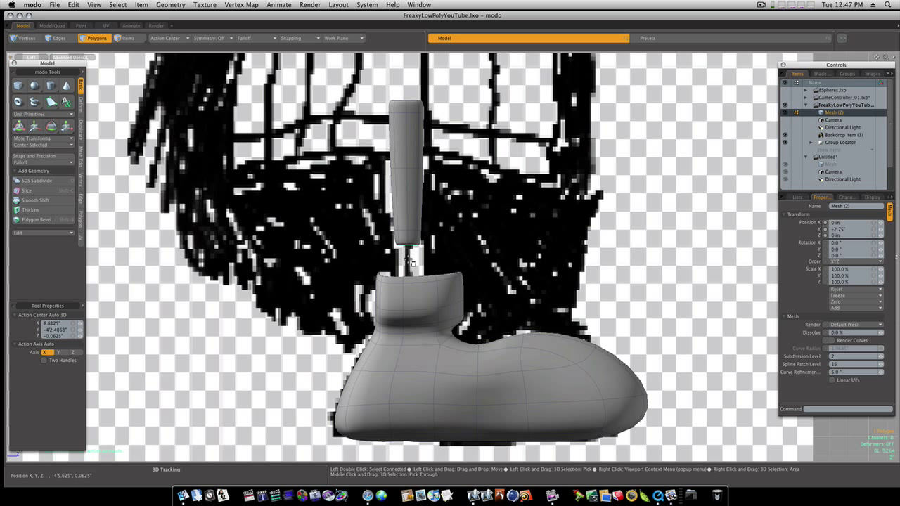
click(412, 224)
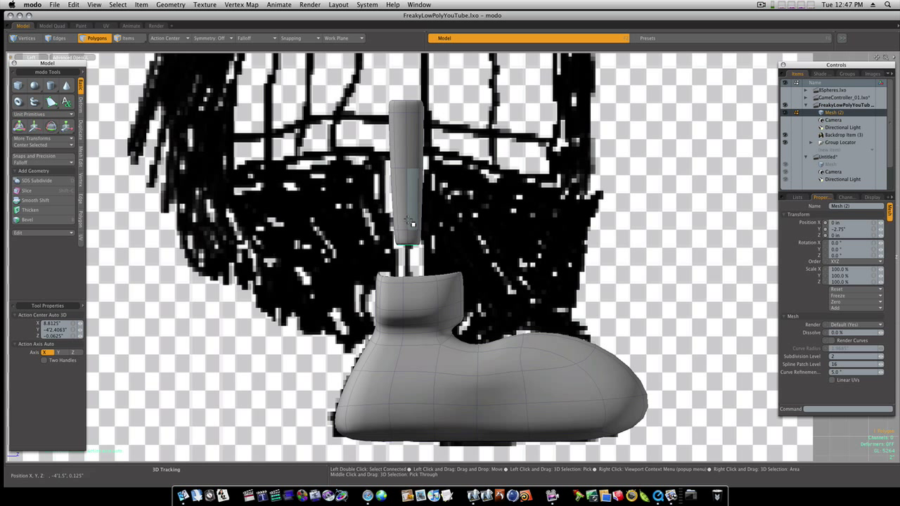
Select the connected shoe and ankle cuff and hide them, leaving only the leg and the reference sketch.
double_click(412, 224)
double_click(412, 295)
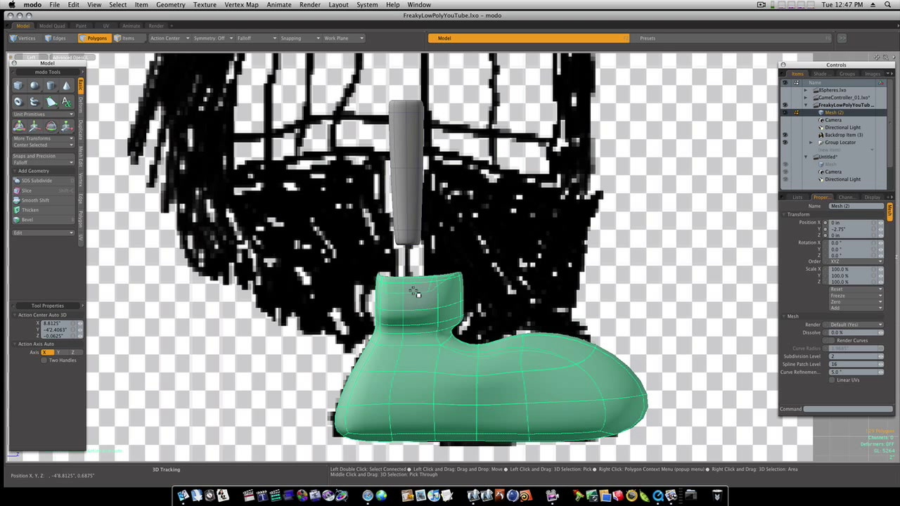
key(h)
Select the whole leg and lower it along Y so its lower end overlaps the sketched ankle cuff.
double_click(405, 212)
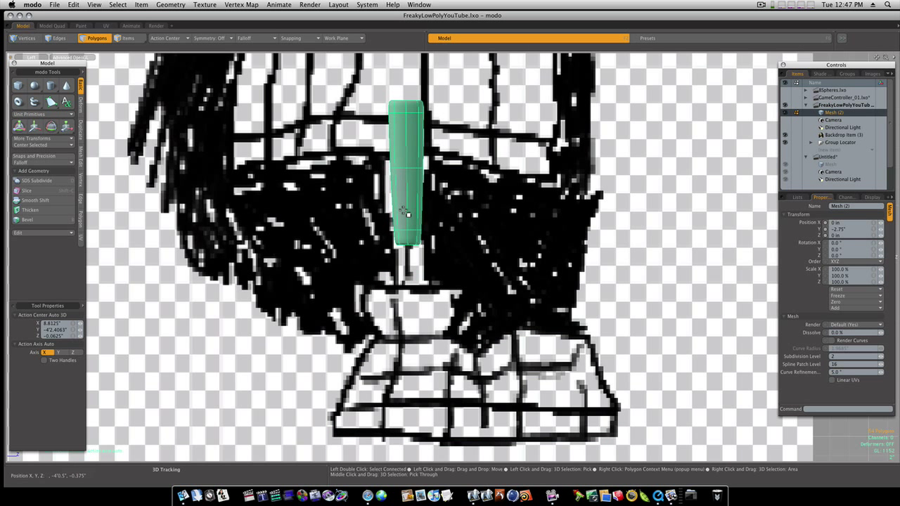
key(w)
drag(408, 164, 406, 216)
key(space)
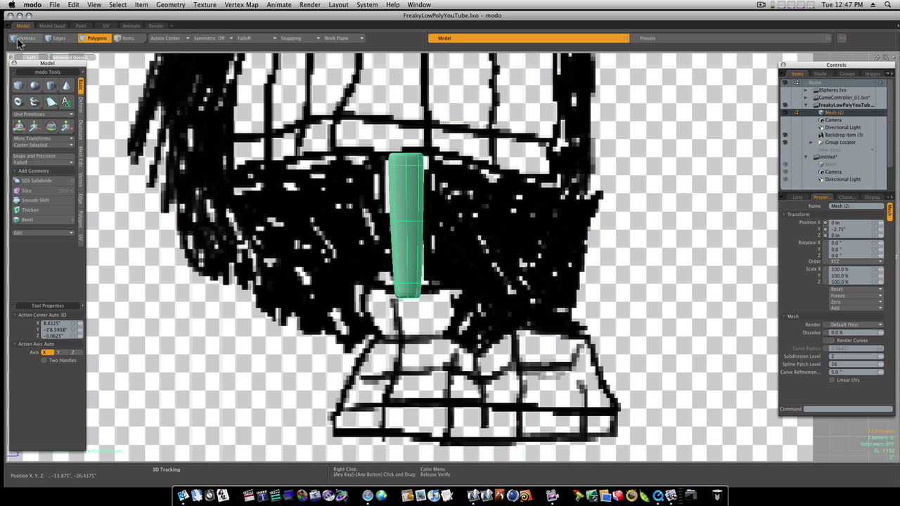
Select the ring of vertices around the middle of the leg and raise it slightly along Y.
click(26, 38)
right_drag(309, 183, 484, 264)
key(w)
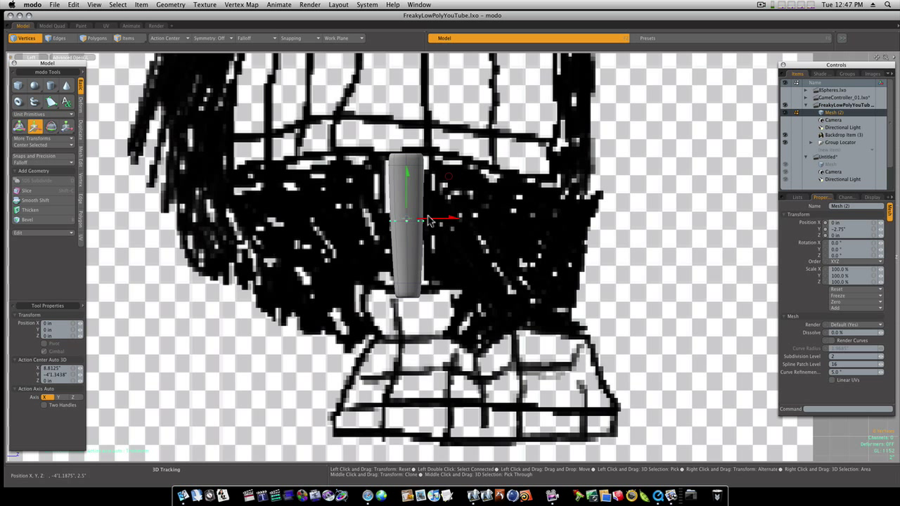
drag(407, 211, 406, 205)
key(space)
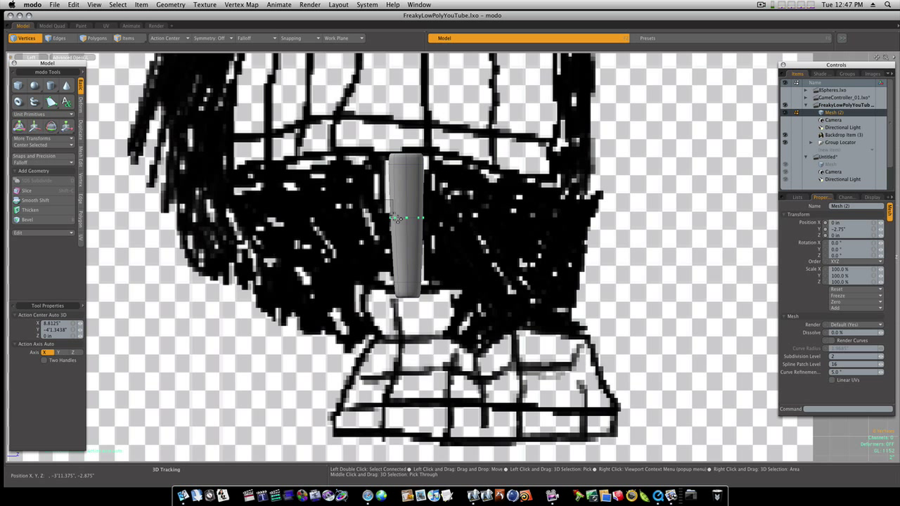
Select the rear vertices of the leg's middle ring and move them -1.125" along Z to bulge the calf.
right_drag(401, 226, 401, 227)
key(w)
drag(412, 213, 383, 215)
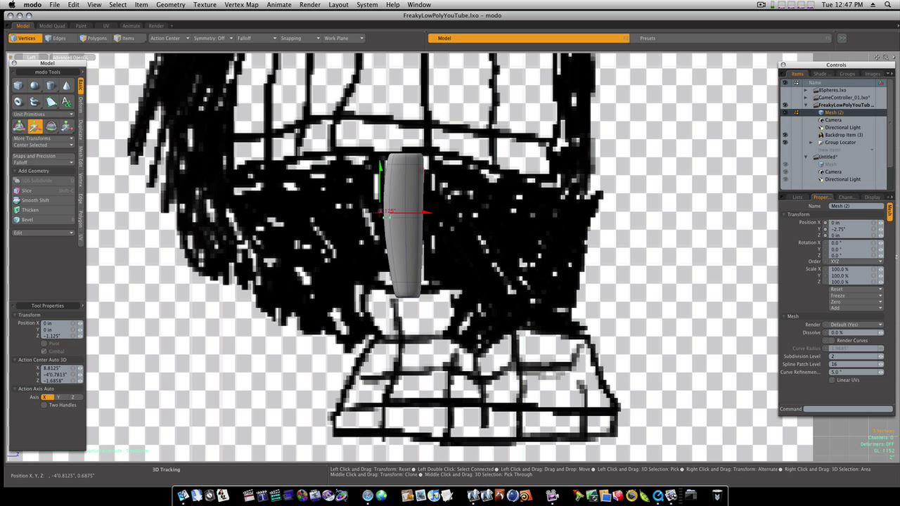
key(space)
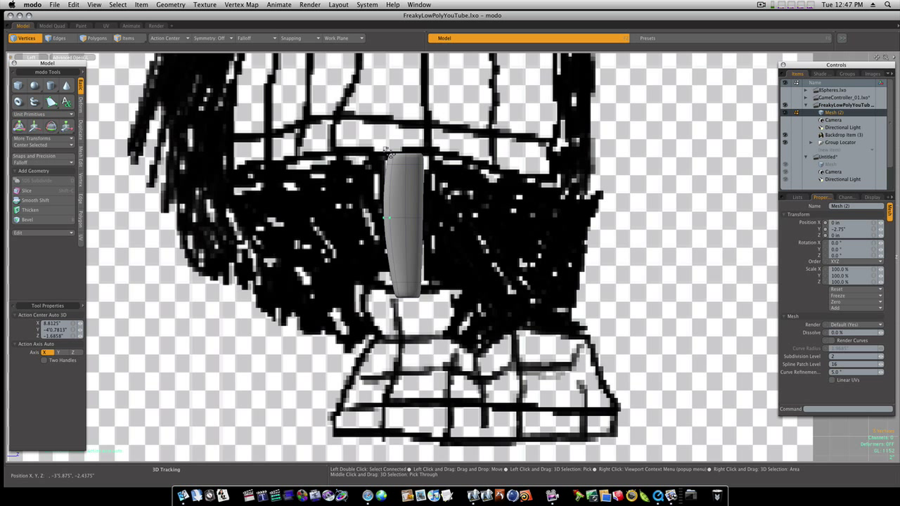
Move the rear vertices at the leg's upper end slightly backward along Z to follow the calf's curve.
key(w)
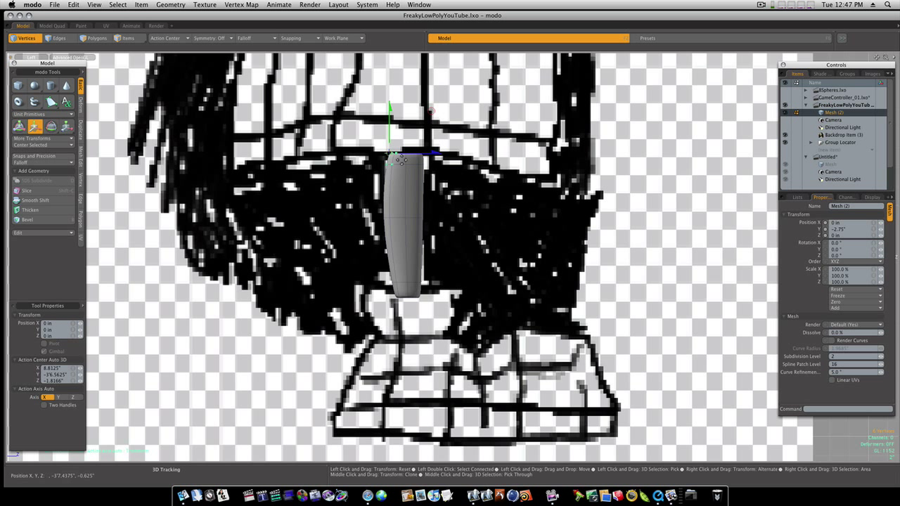
drag(423, 153, 419, 152)
key(space)
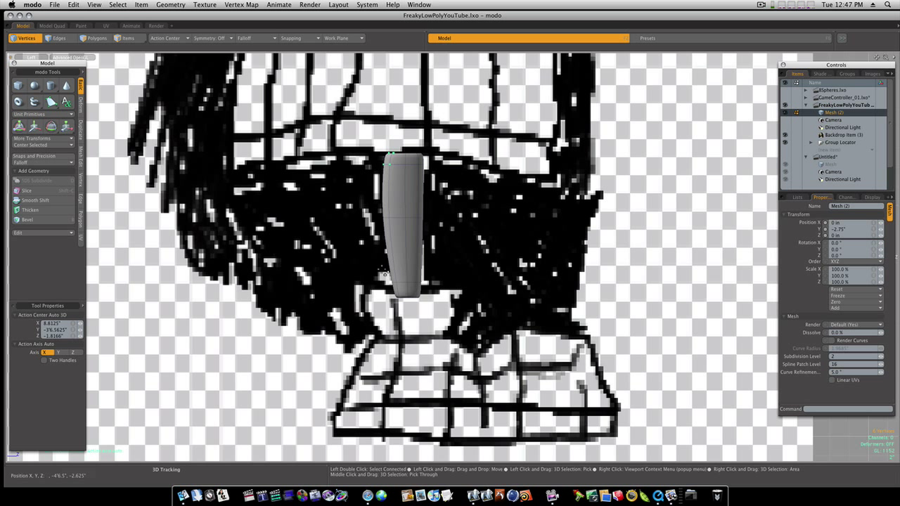
Select all vertices at the leg's lower end and narrow them to 93% along Z.
right_drag(383, 272, 427, 301)
key(r)
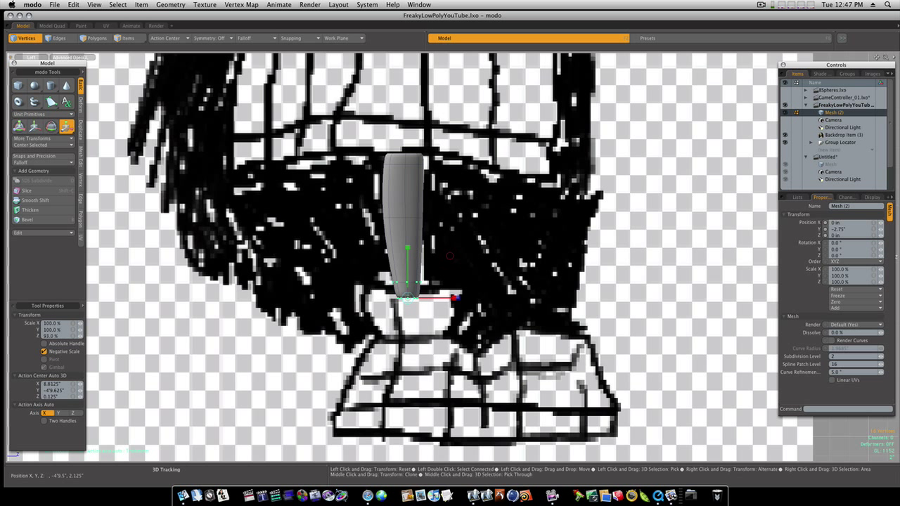
key(space)
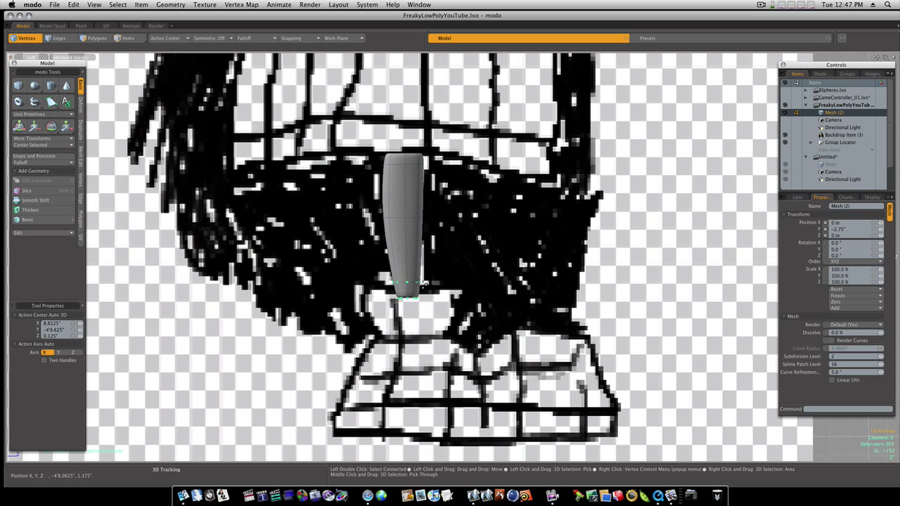
Stretch the whole leg to 123.5% along Y, raise it 2.625", and clear the selection.
key(2)
key(3)
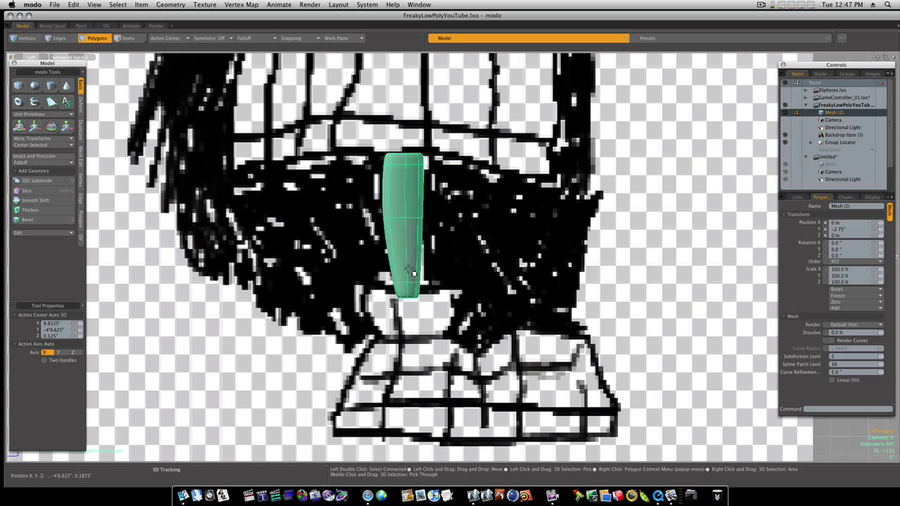
key(w)
drag(401, 196, 401, 173)
key(r)
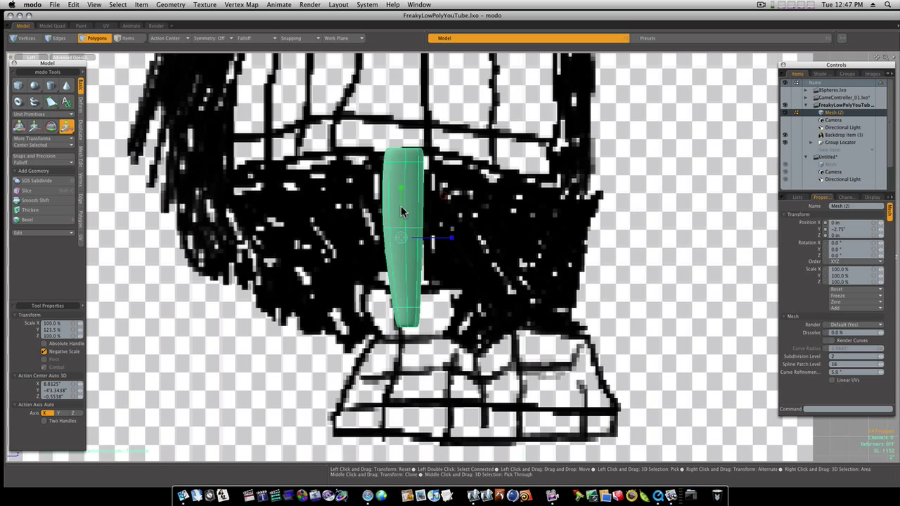
key(w)
drag(402, 211, 401, 185)
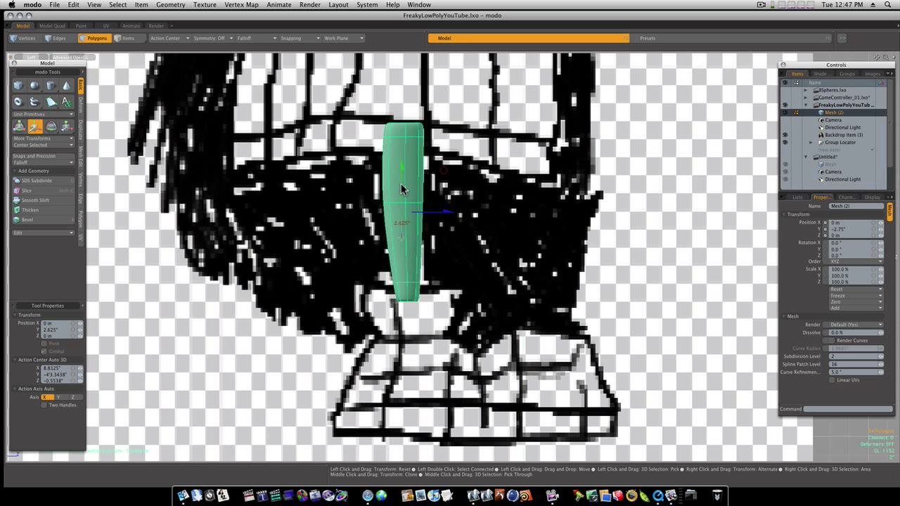
key(space)
click(458, 259)
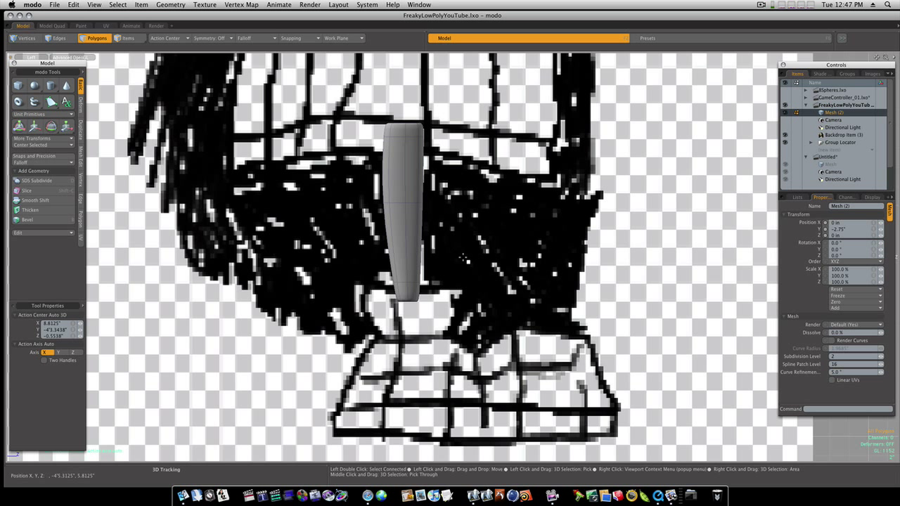
Unhide the shoe, switch to the perspective view, and hide the backdrop reference images.
key(u)
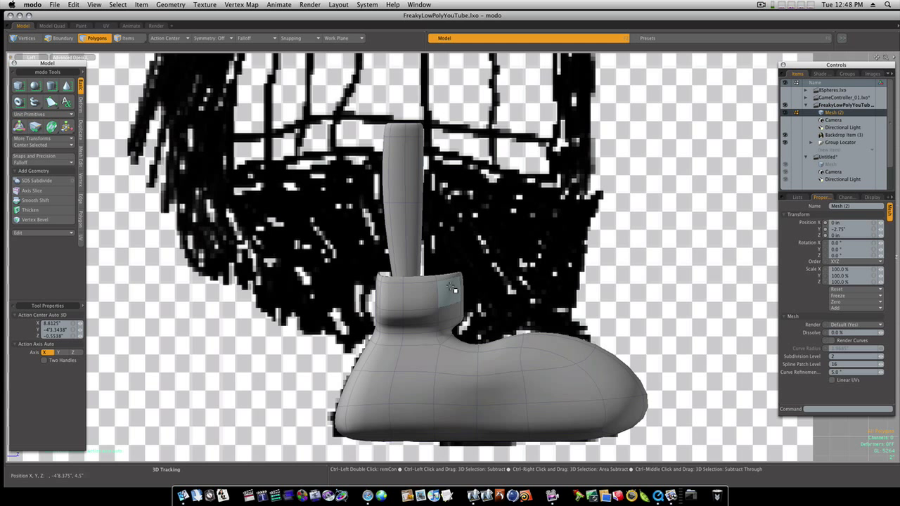
key(ctrl+space)
click(460, 276)
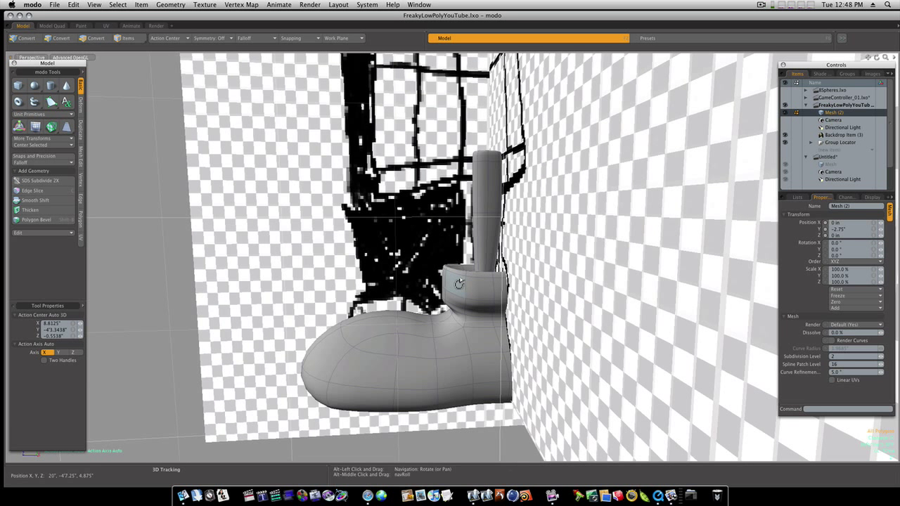
click(786, 137)
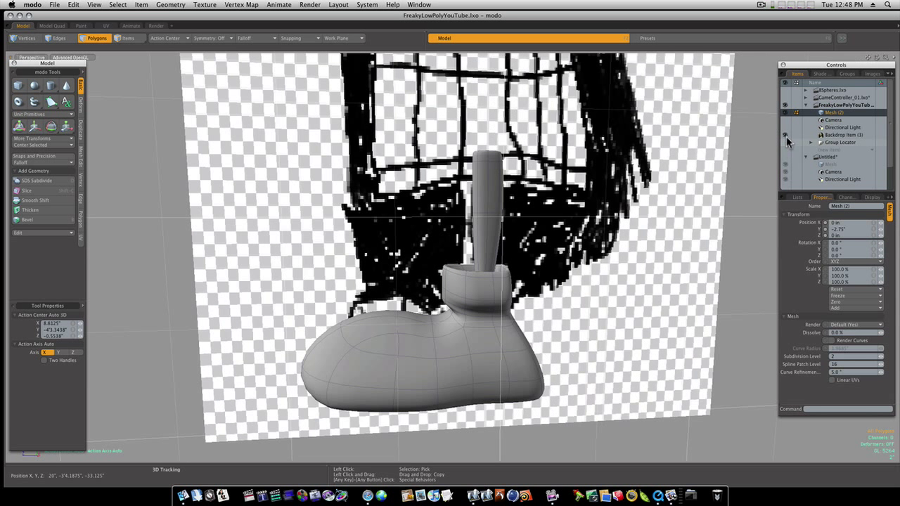
click(786, 135)
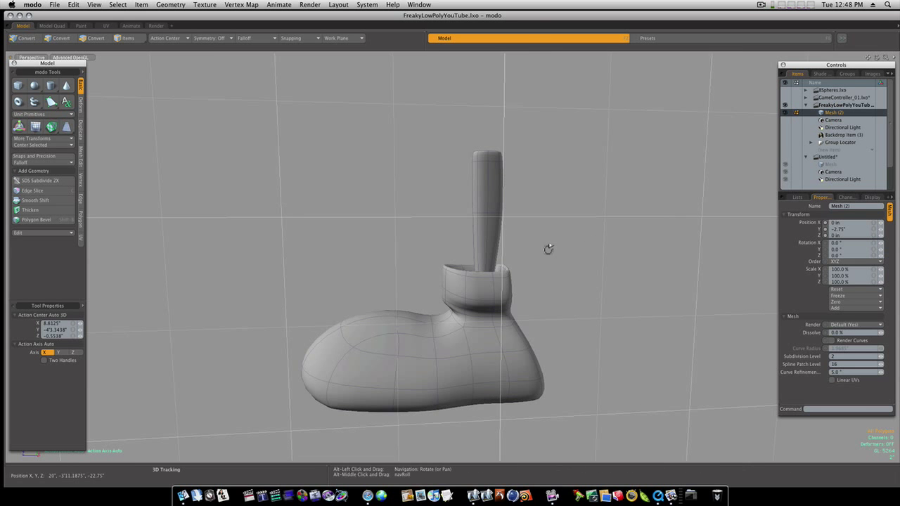
Select the whole leg and raise it about 5.53" along Y, clear of the ankle cuff.
alt+drag(546, 249, 561, 307)
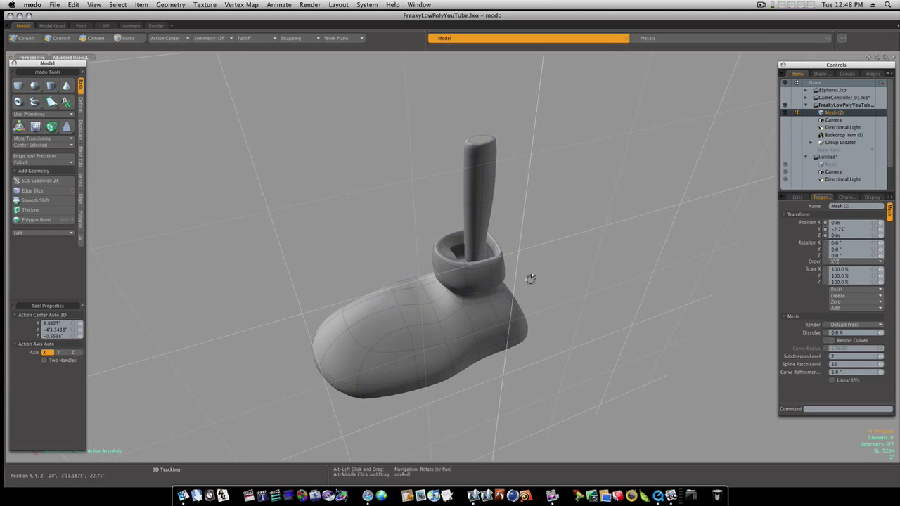
scroll(530, 279, up, 5)
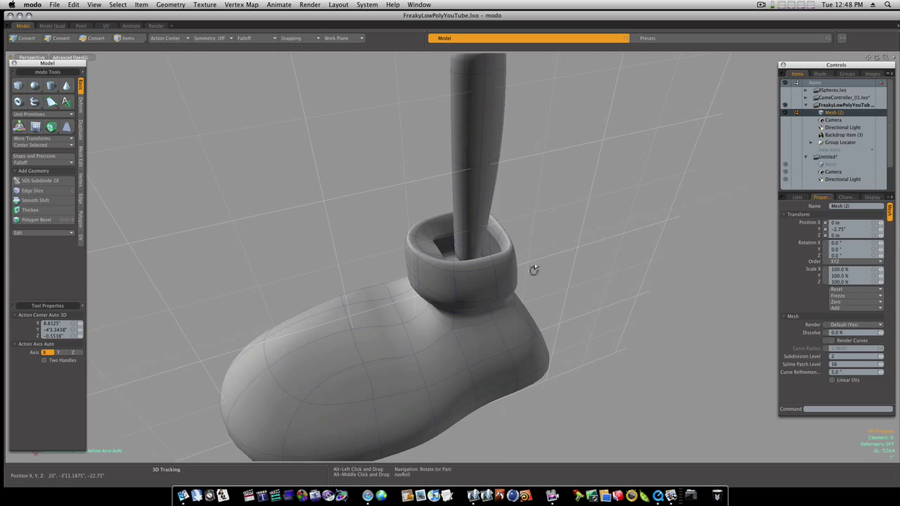
double_click(481, 229)
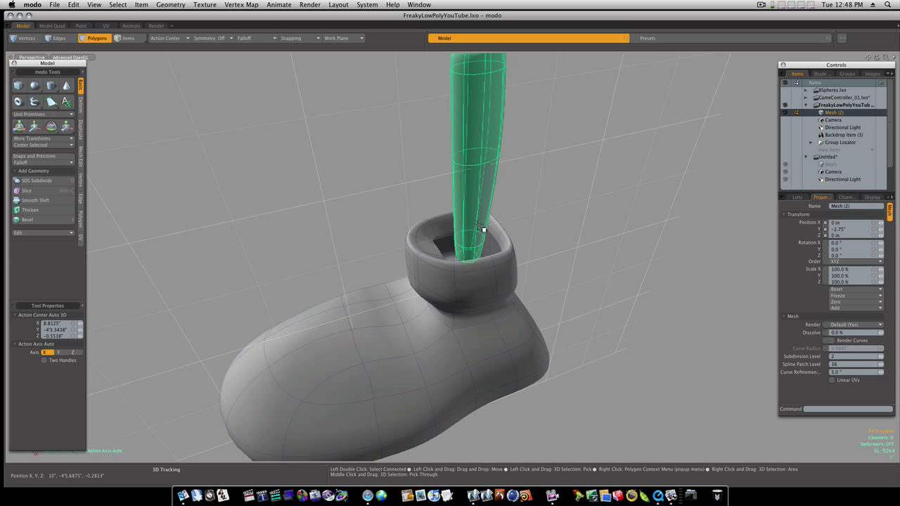
key(w)
drag(479, 133, 480, 66)
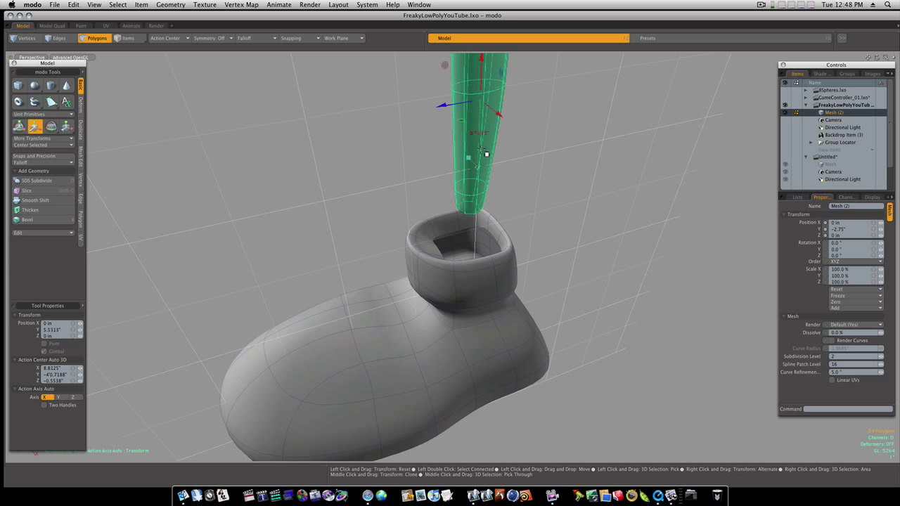
key(q)
Clear the selection and examine the underside of the leg's lower end and the cuff opening up close.
alt+drag(481, 187, 502, 61)
click(490, 273)
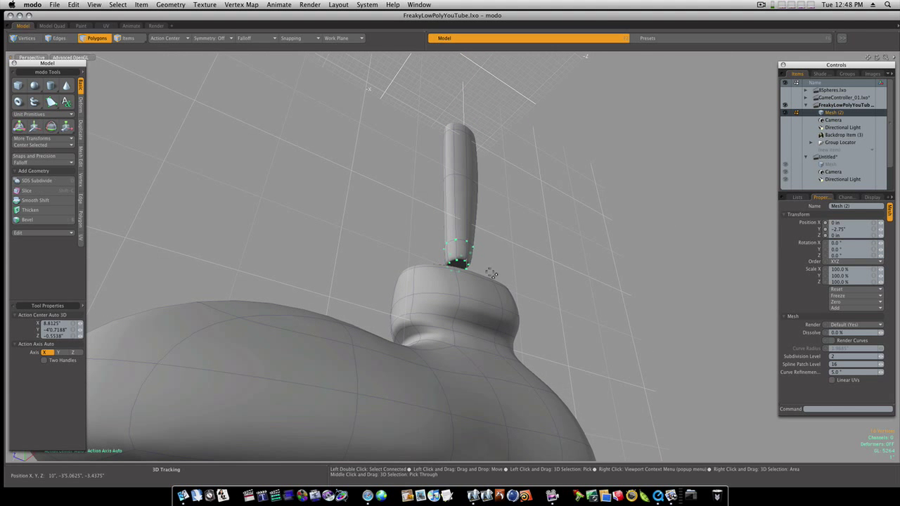
key(space)
key(space)
key(space)
alt+drag(490, 267, 576, 238)
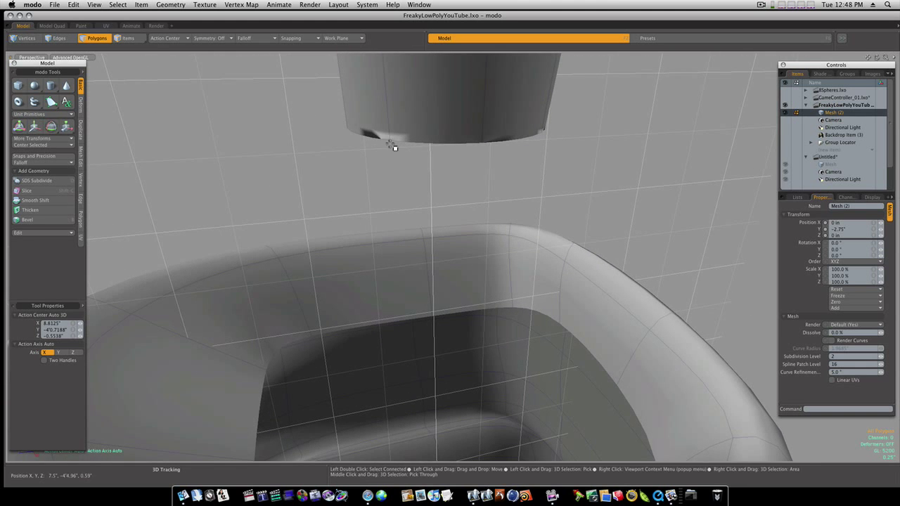
scroll(408, 150, down, 6)
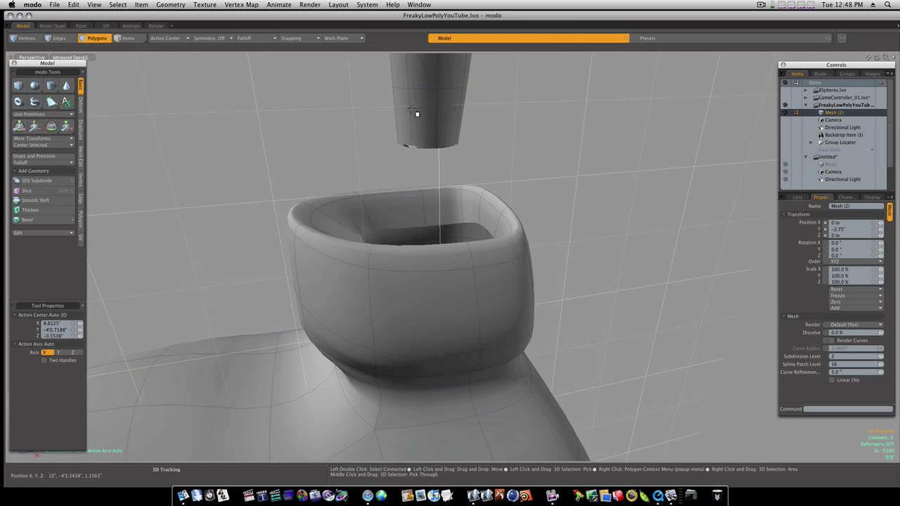
Try a loop slice around the leg's lowest band of polygons and undo it.
key(space)
key(space)
key(space)
drag(403, 115, 432, 116)
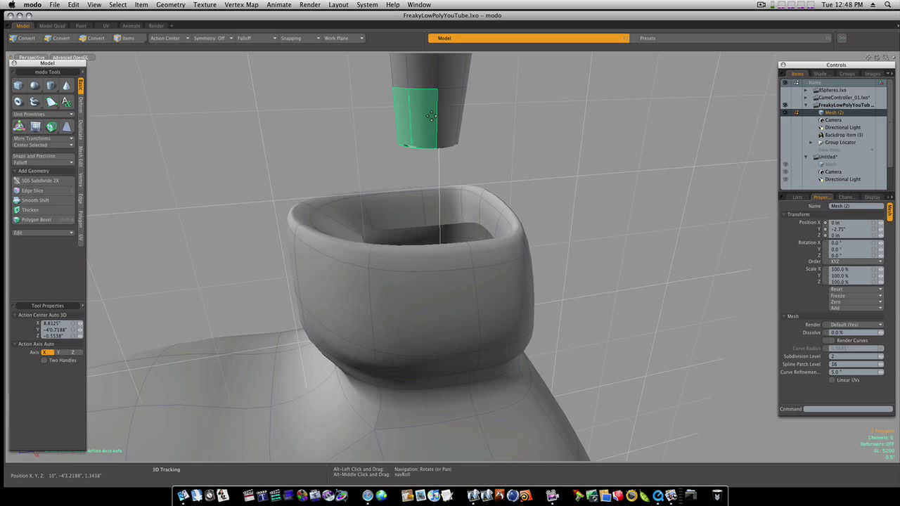
key(alt+c)
click(431, 116)
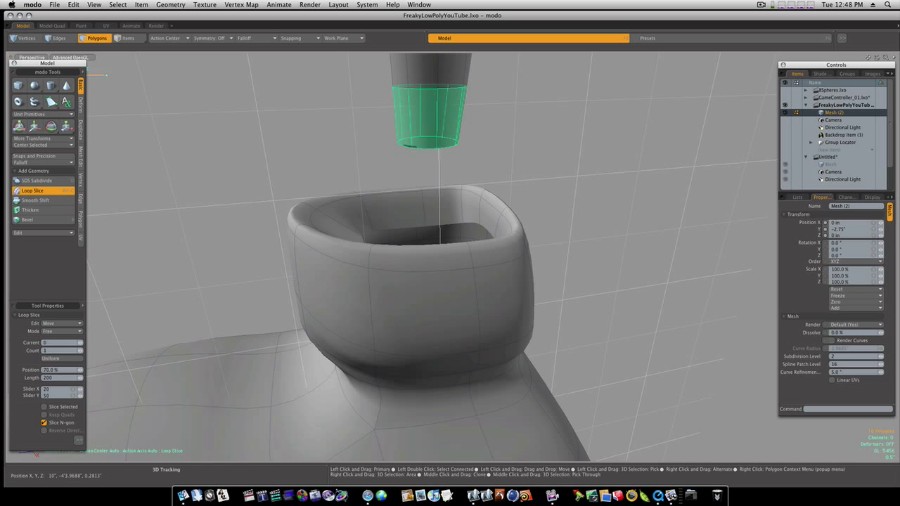
key(super+z)
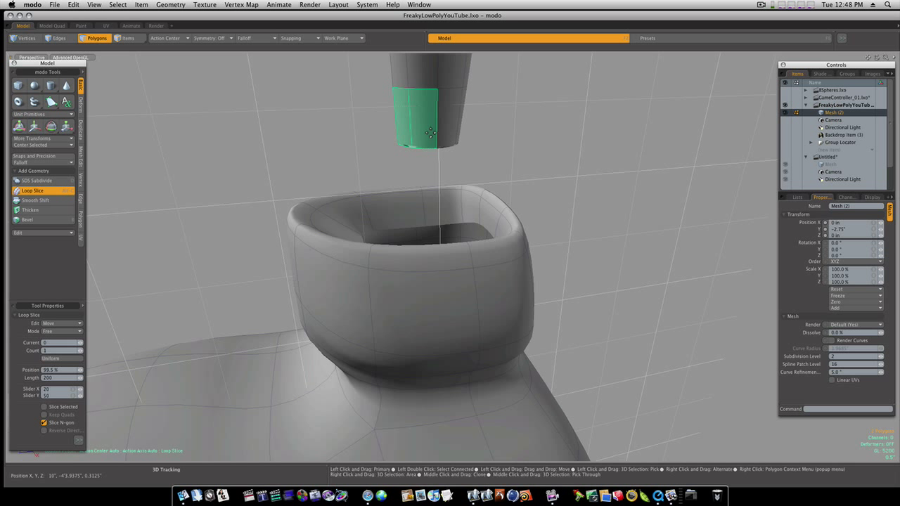
Select the full polygon loop around the leg's lower end and try a loop slice at 50%.
key(l)
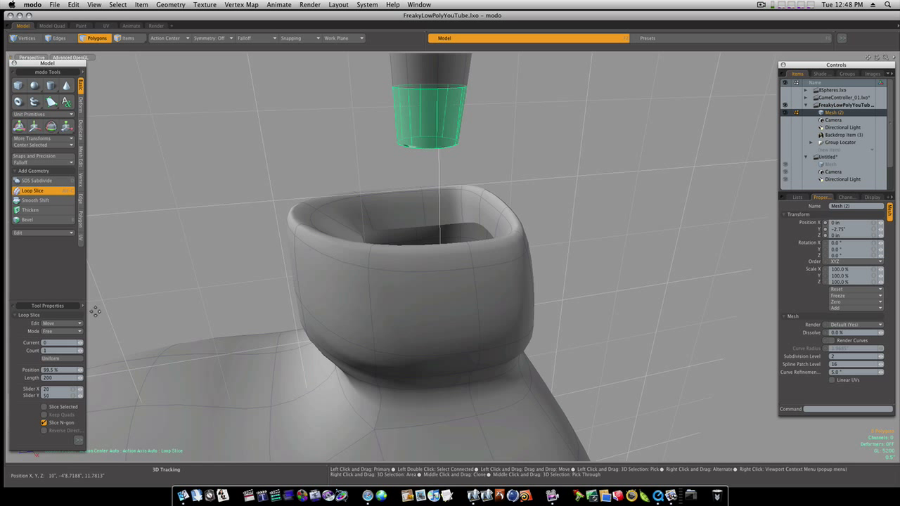
click(35, 370)
text(50)
key(Return)
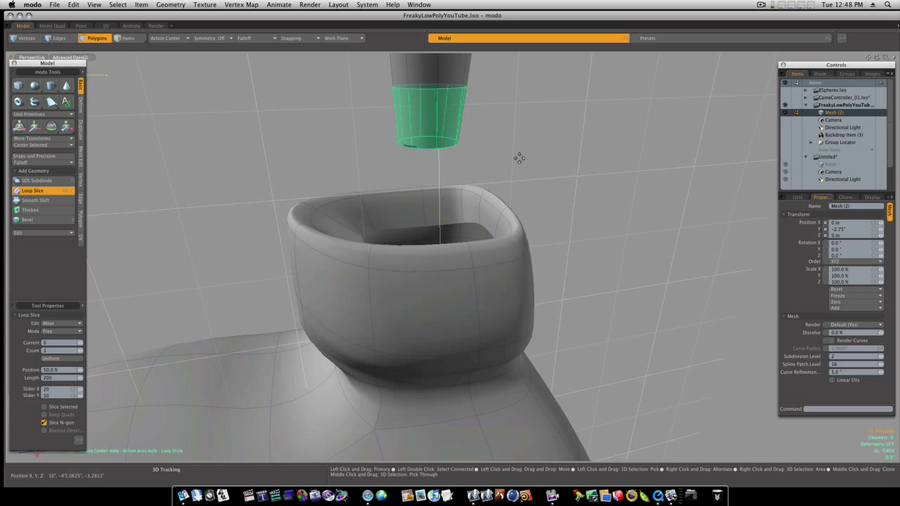
Remove the extra loop of geometry around the leg's lower end.
key(space)
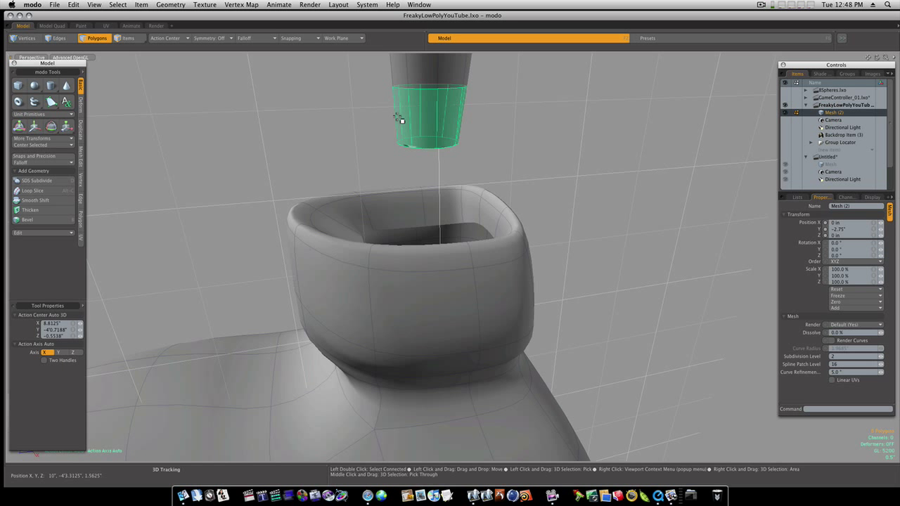
key(Escape)
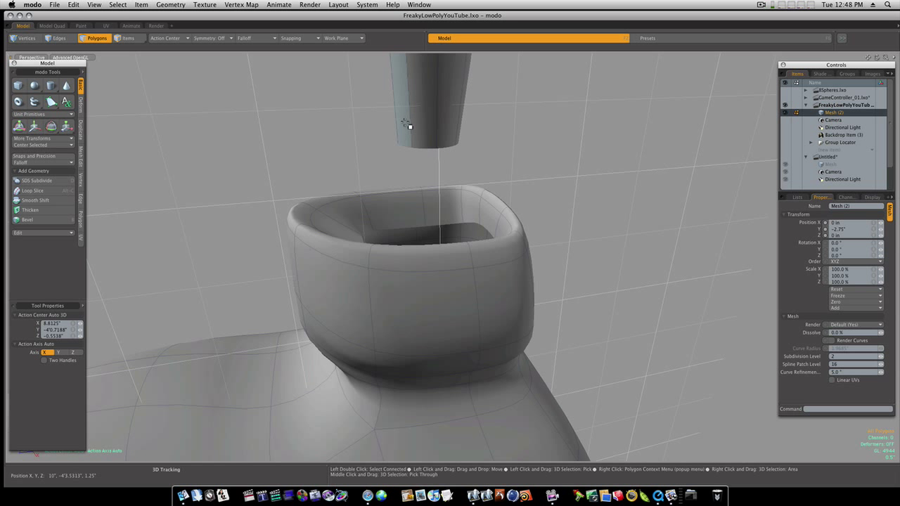
click(414, 127)
ctrl+alt+drag(495, 137, 452, 197)
Select all the connected polygons of the leg and move it straight down until its lower end sits inside the cuff opening.
key(1)
key(2)
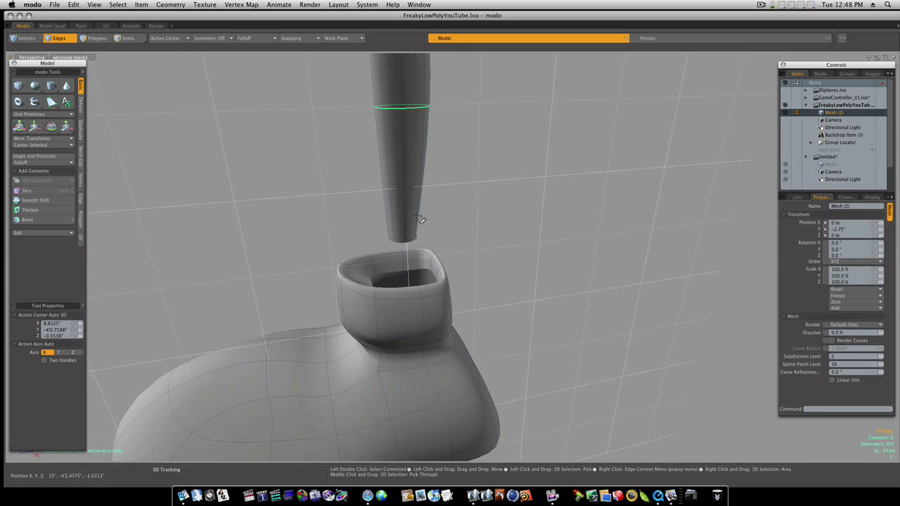
key(3)
double_click(414, 214)
key(w)
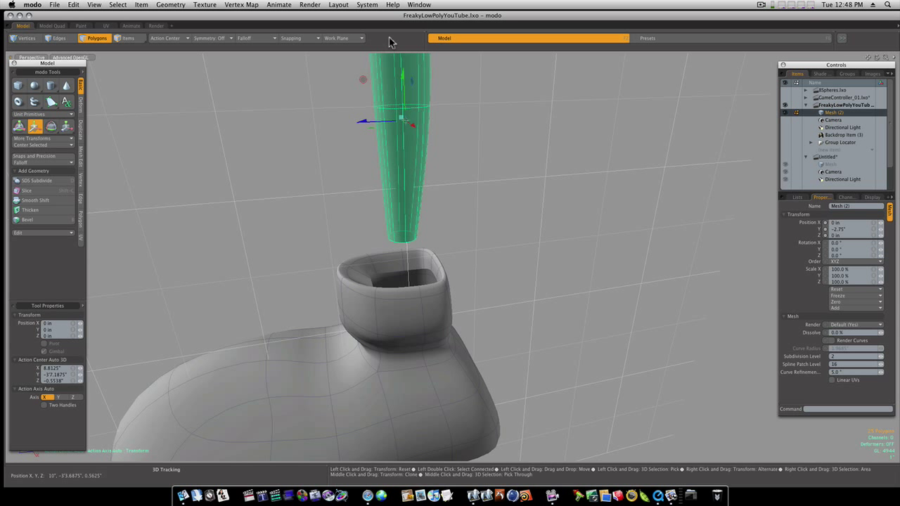
drag(402, 77, 404, 121)
key(space)
key(space)
key(space)
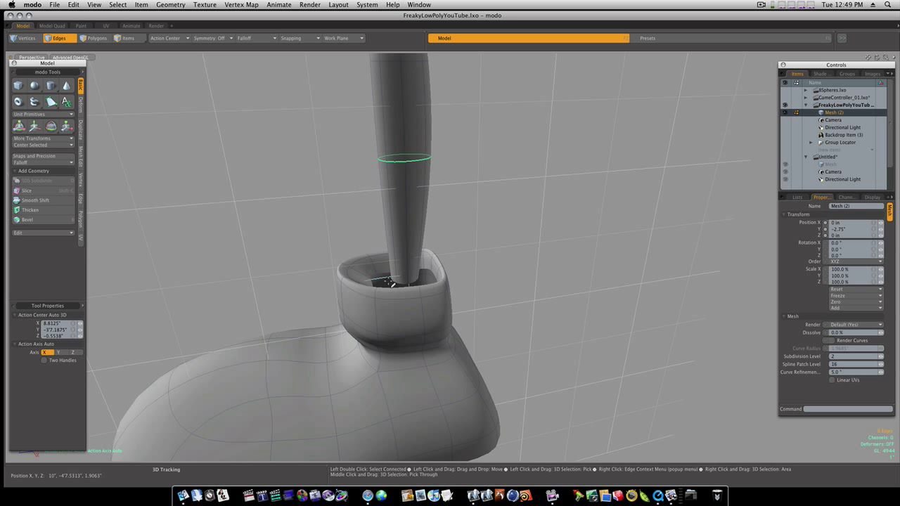
Select the open border edges of the leg's lower end and the cuff's inner opening, and bridge them in Curve mode.
key(Escape)
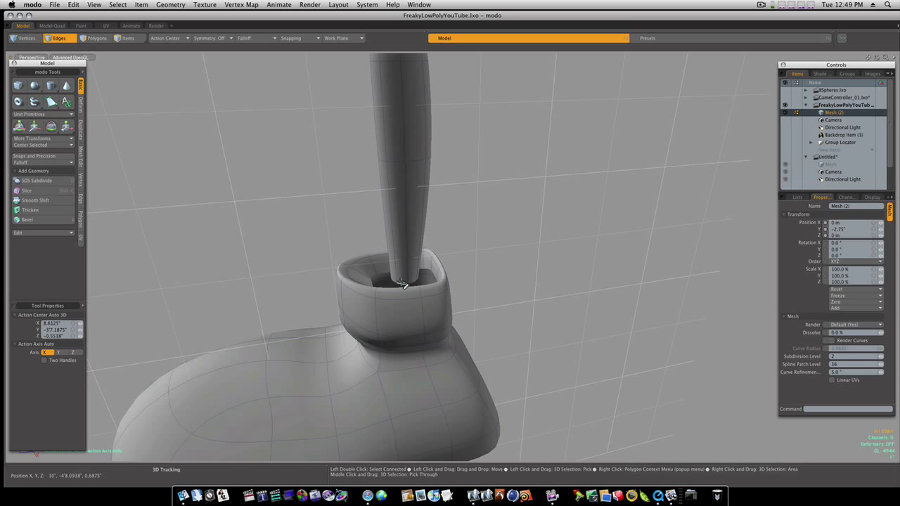
double_click(402, 284)
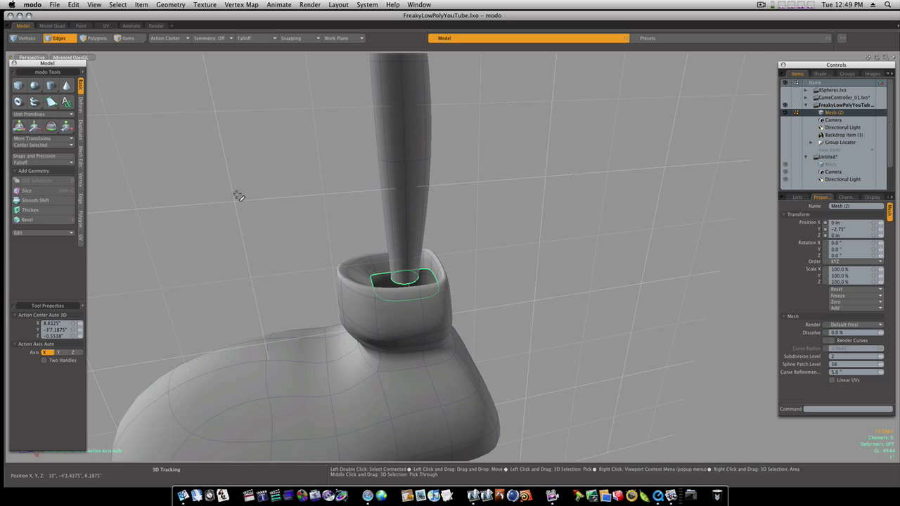
click(81, 127)
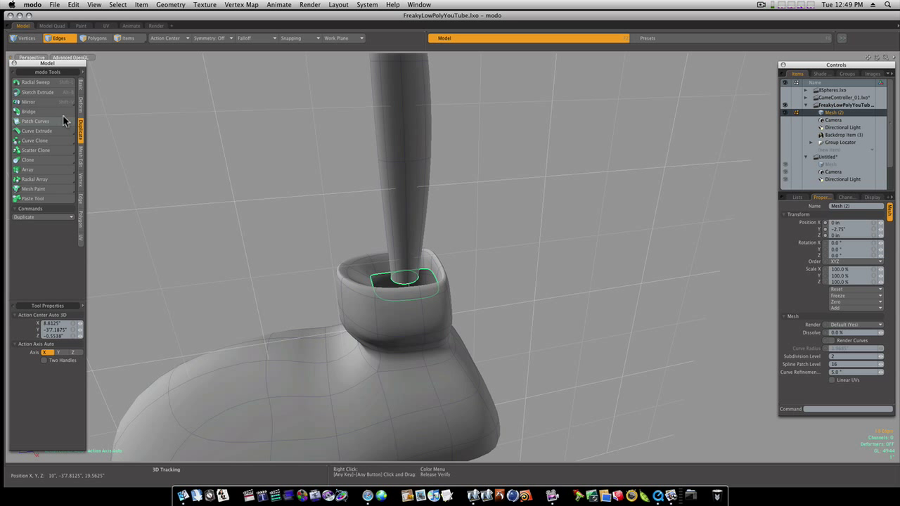
click(55, 110)
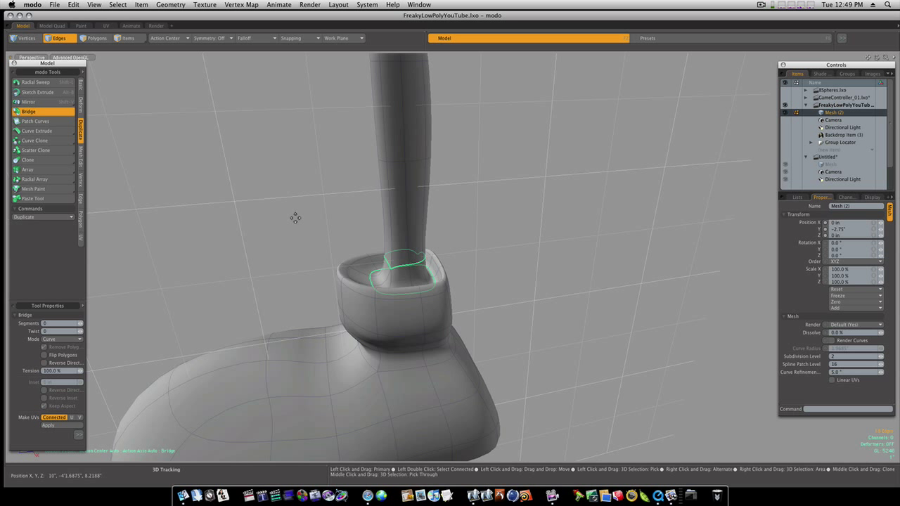
key(space)
key(space)
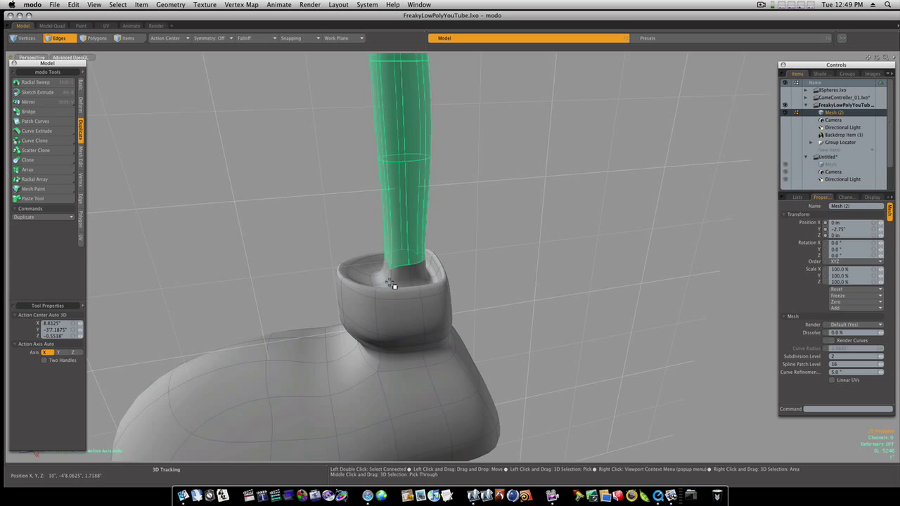
key(3)
drag(390, 284, 417, 280)
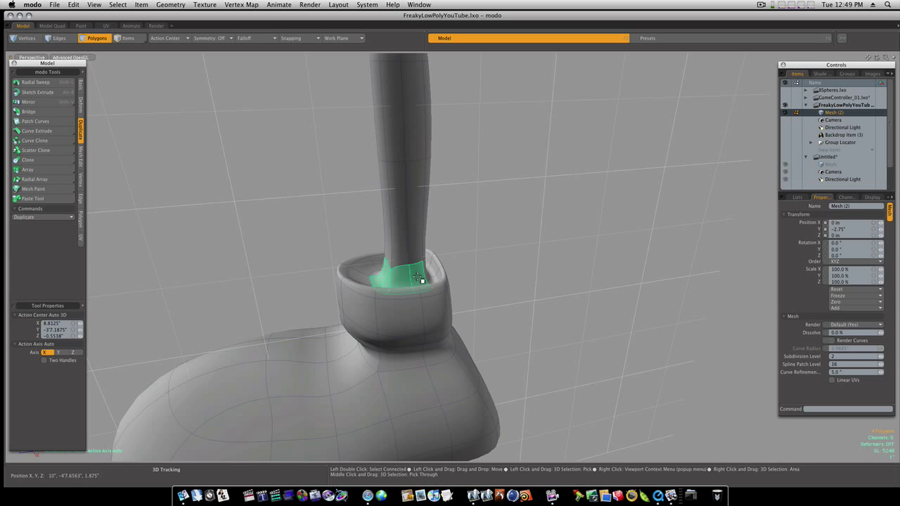
key(l)
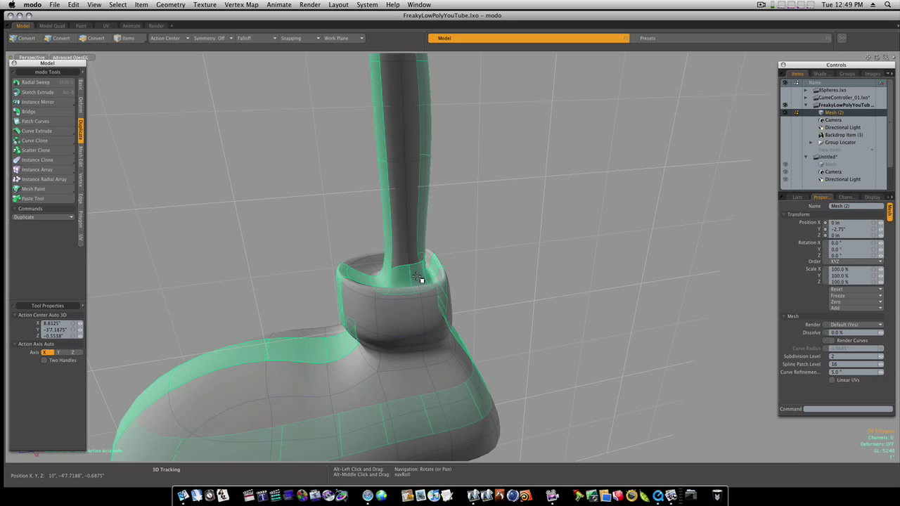
key(1)
key(3)
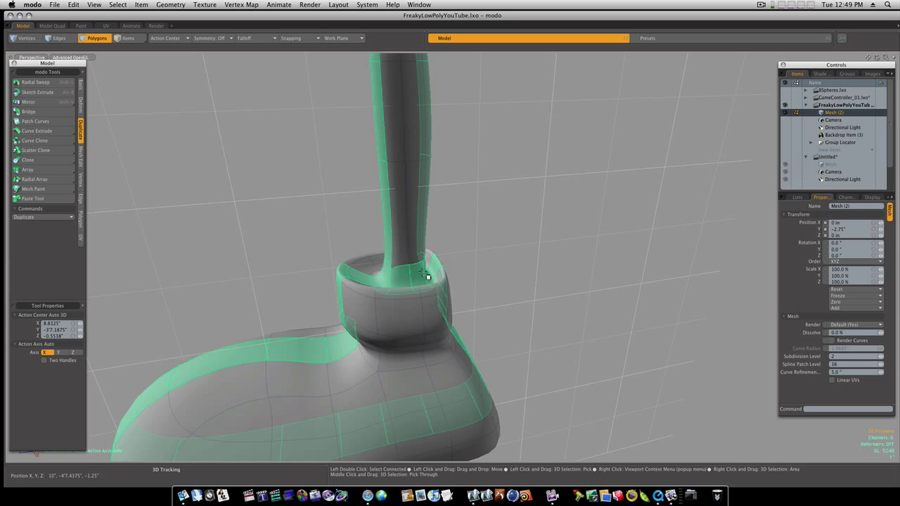
Select the bridge polygons around the leg's base, loop slice them at 99.5%, and clear the selection.
drag(424, 275, 393, 281)
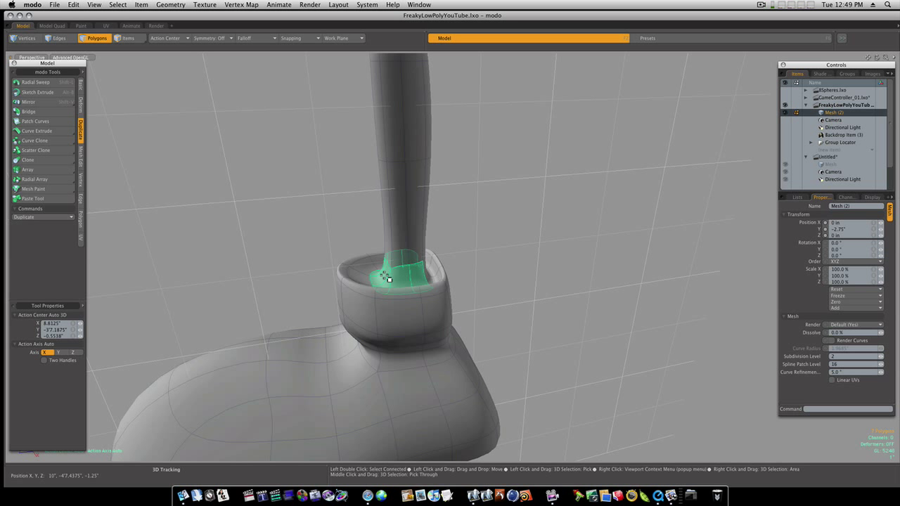
mouse_move(389, 280)
alt+mouse_down()
mouse_move(275, 271)
mouse_move(470, 245)
alt+mouse_up()
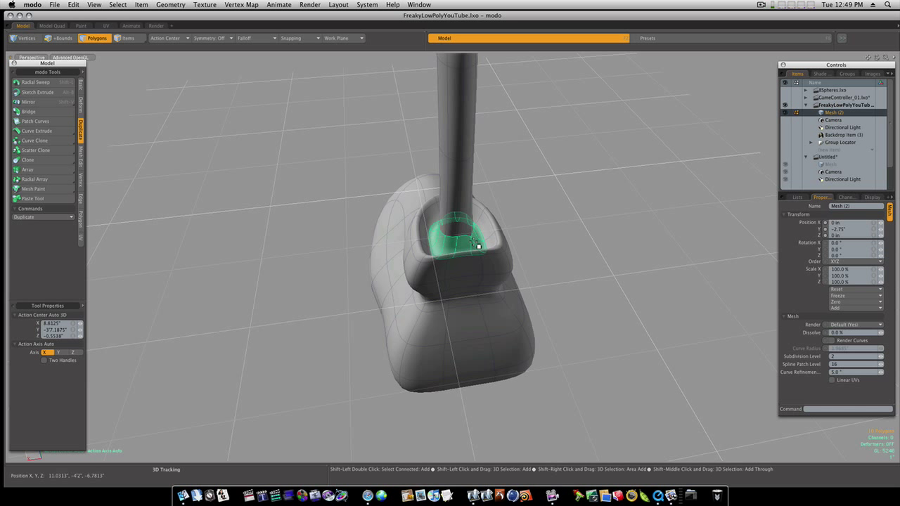
key(alt+c)
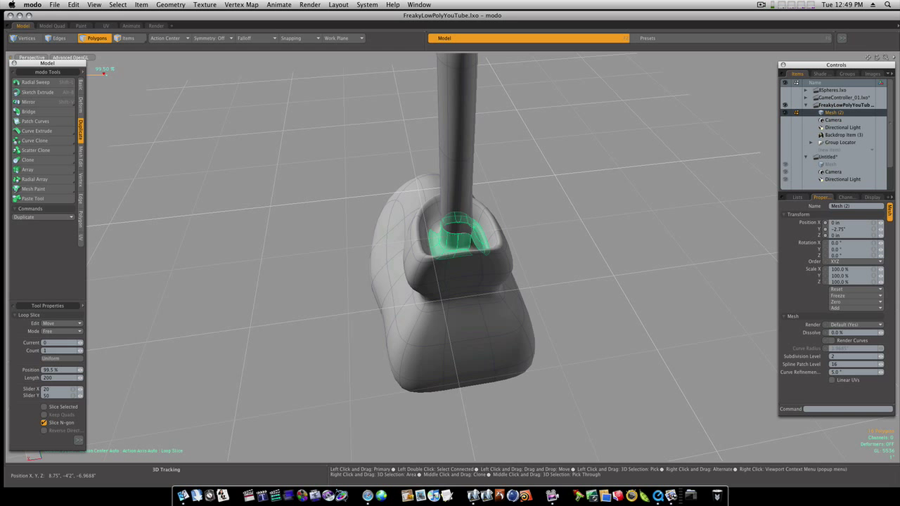
key(space)
click(365, 241)
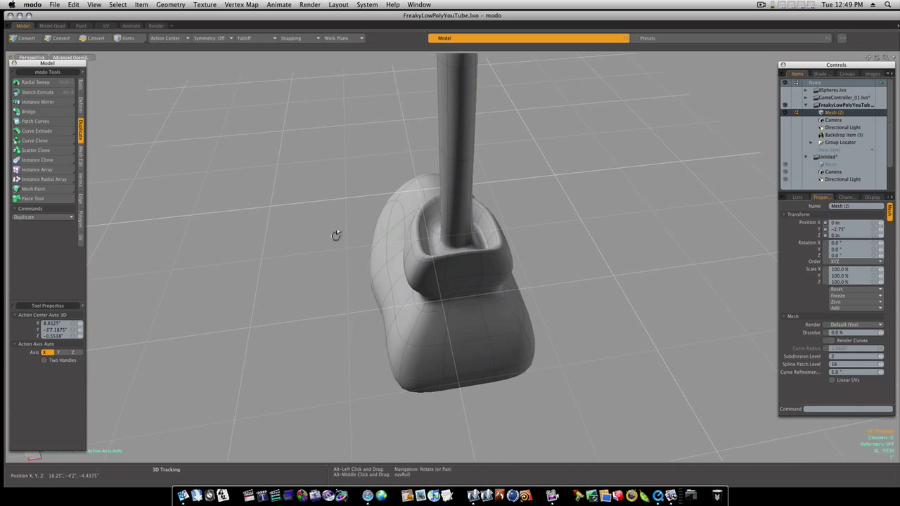
Try an edge slice across the cuff's inner floor beside the leg's base and undo it.
alt+drag(336, 235, 477, 232)
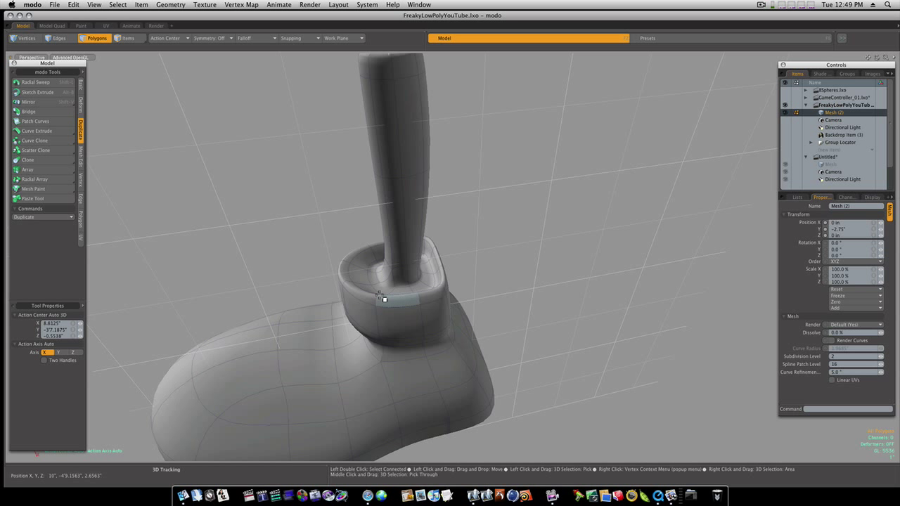
key(alt+c)
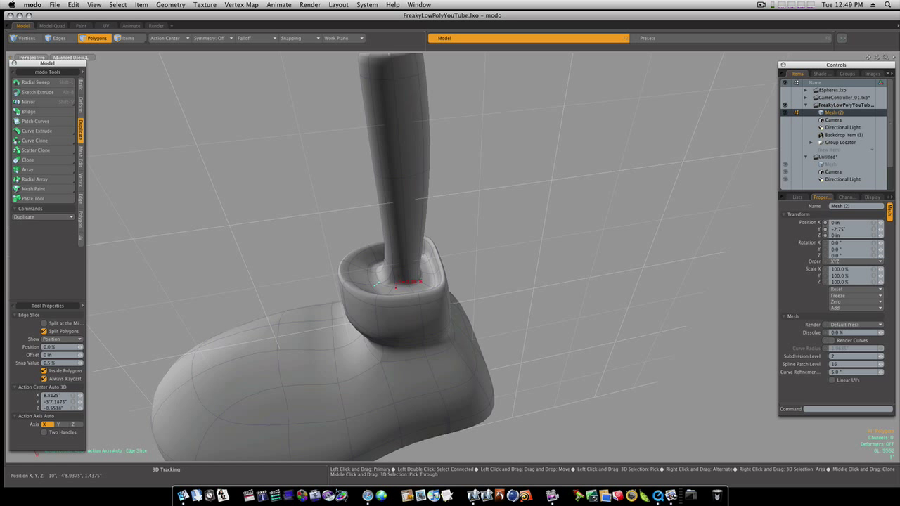
key(space)
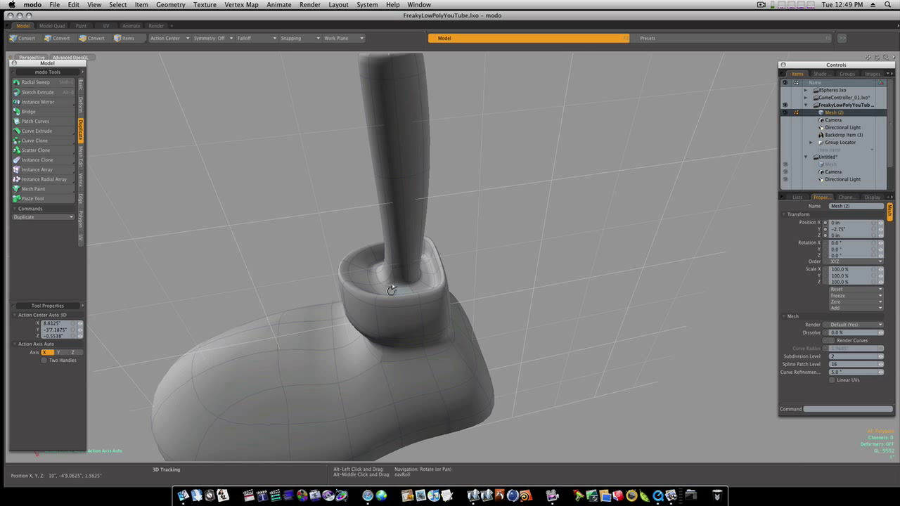
alt+drag(392, 290, 451, 302)
scroll(477, 297, up, 5)
key(1)
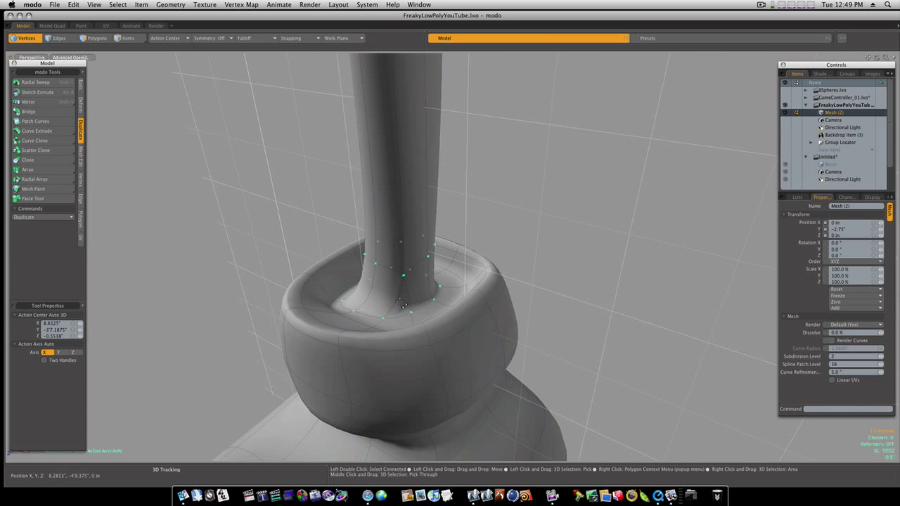
key(2)
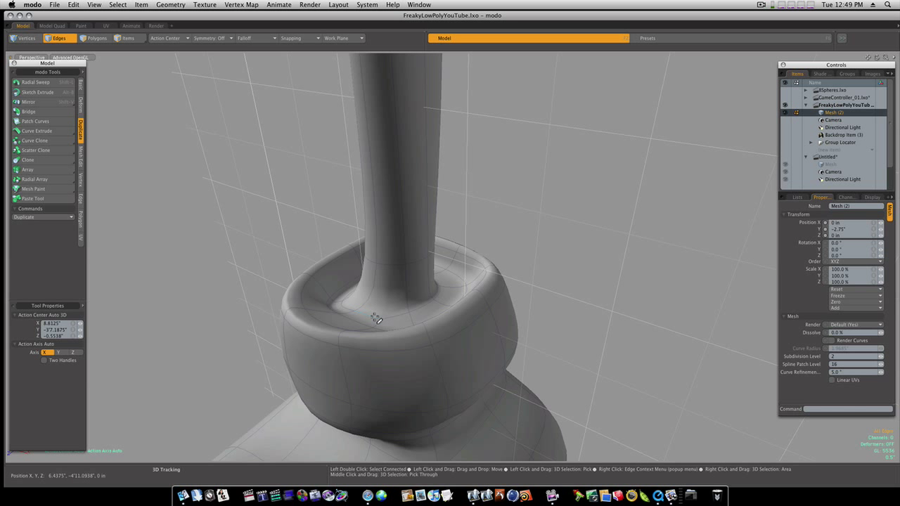
Cut new edges point by point around the leg's base on the cuff's inner floor with Edge Slice.
alt+drag(376, 319, 442, 313)
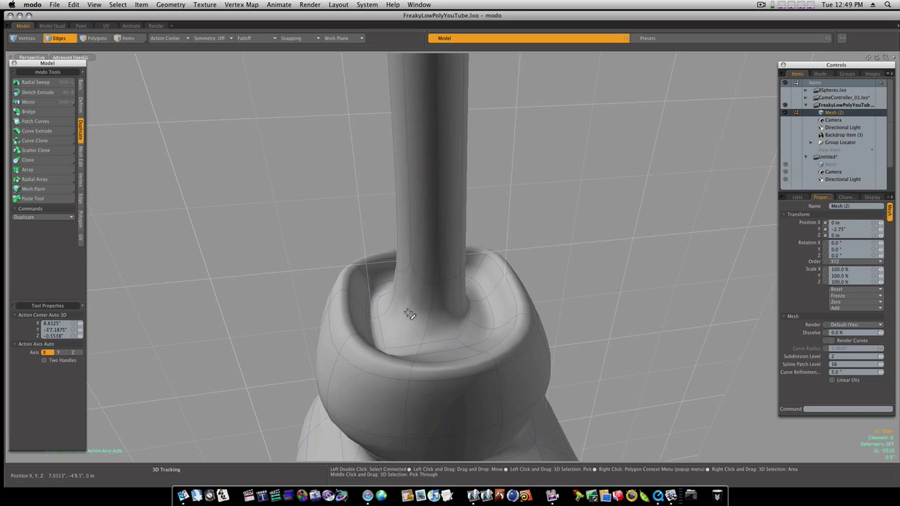
alt+drag(424, 307, 519, 287)
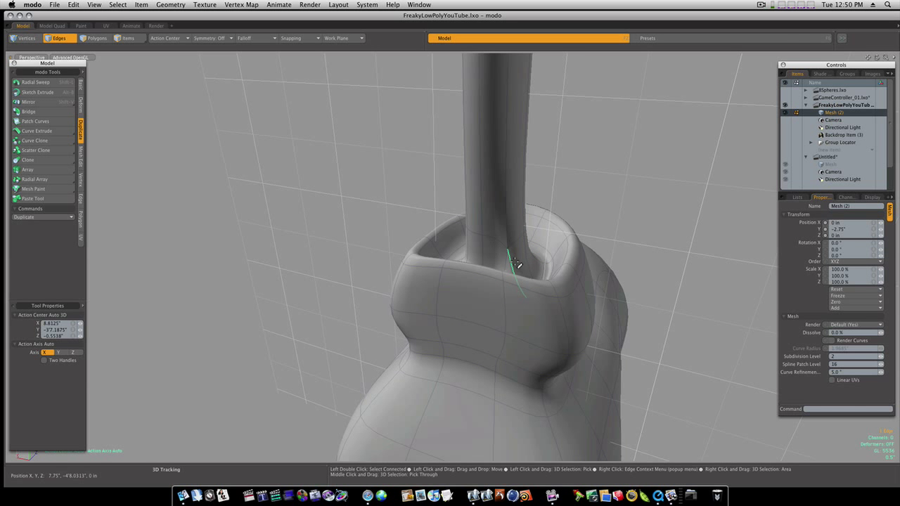
alt+drag(526, 261, 444, 289)
key(c)
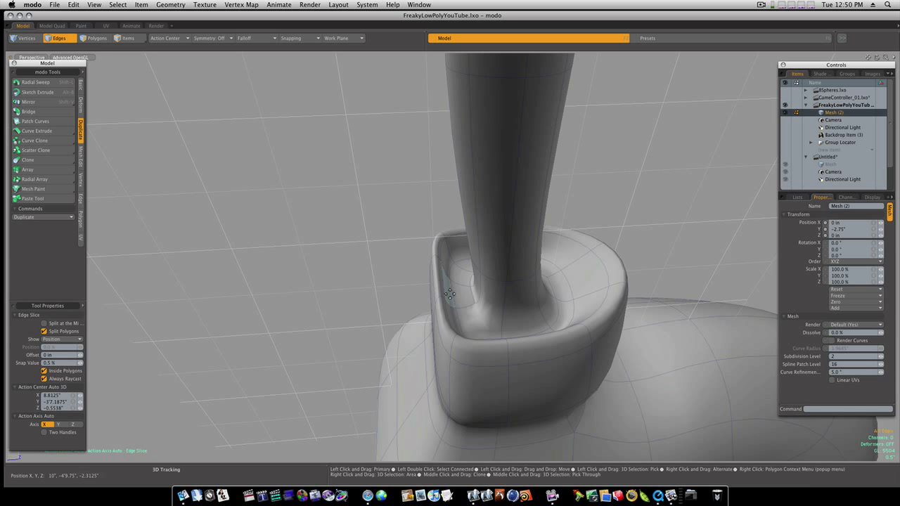
click(469, 305)
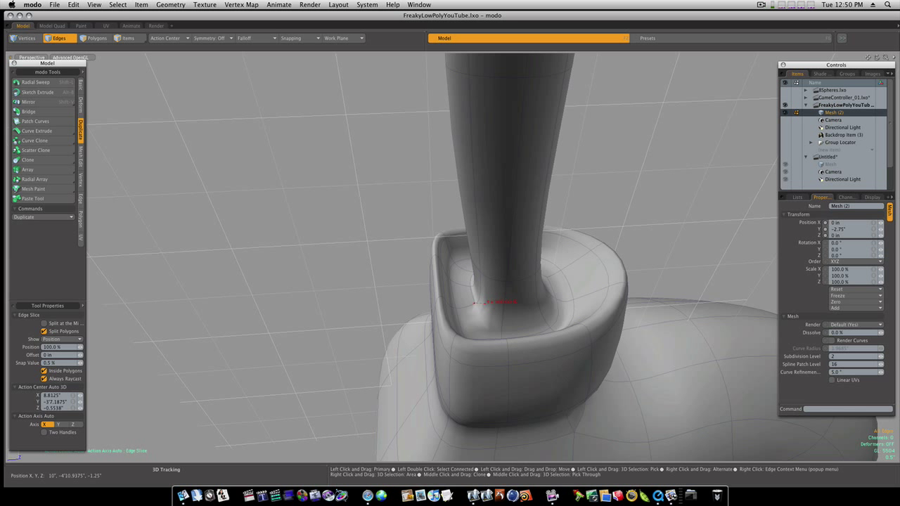
click(502, 314)
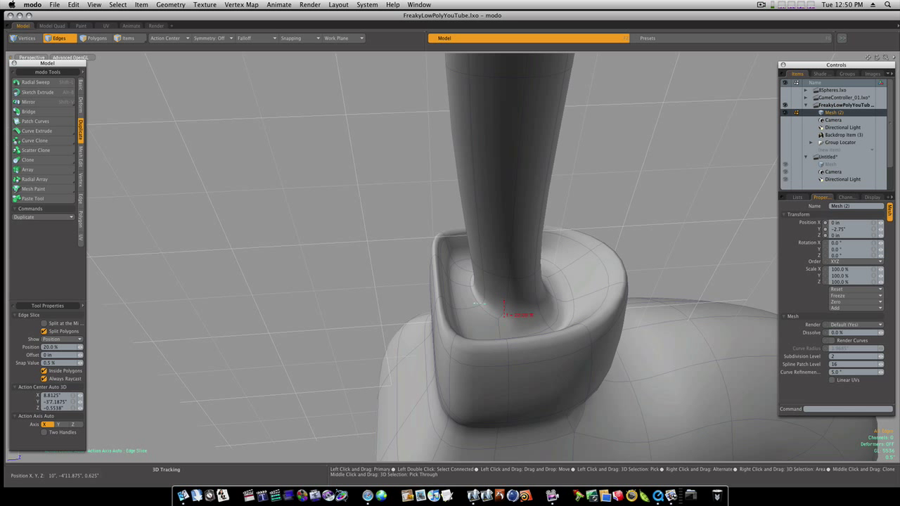
drag(535, 311, 435, 351)
click(501, 335)
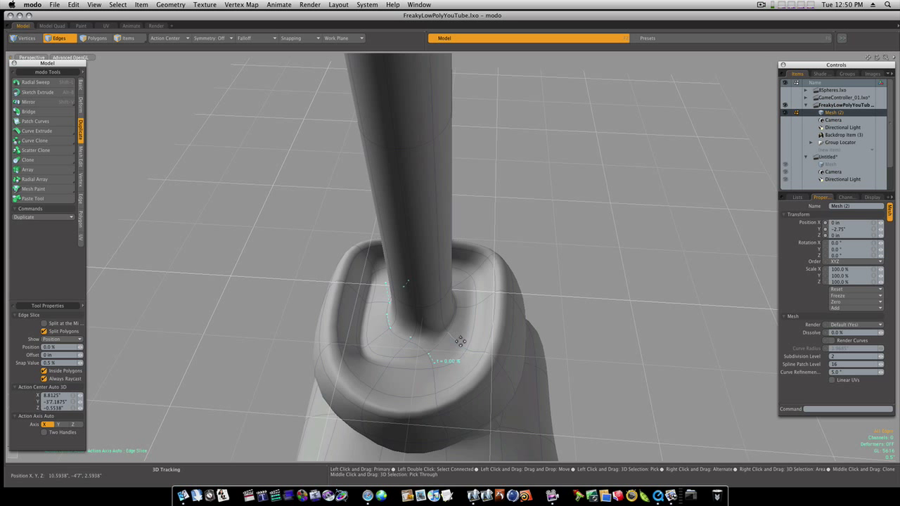
key(space)
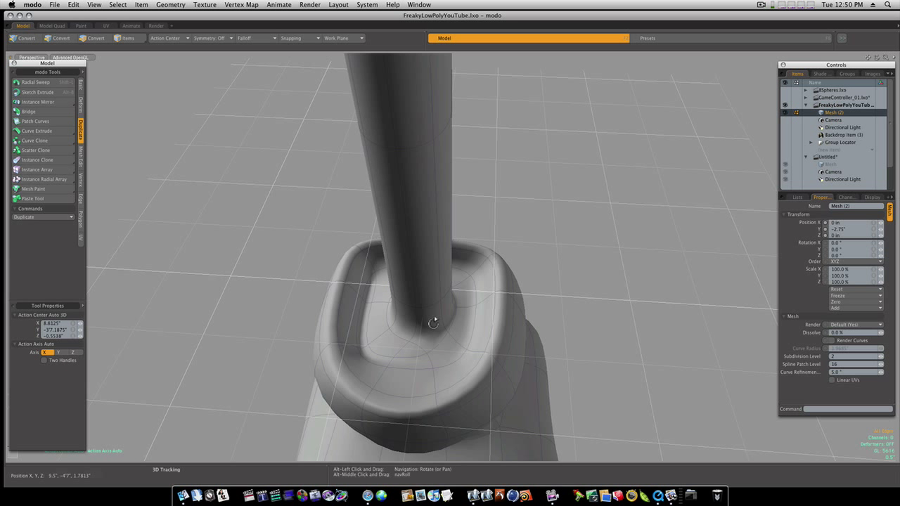
alt+drag(432, 321, 448, 281)
key(3)
key(l)
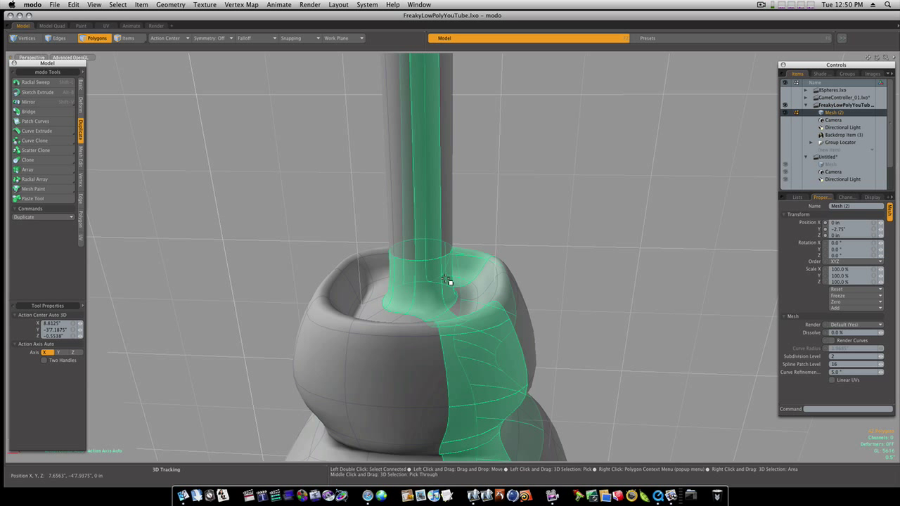
click(447, 280)
alt+drag(441, 304, 438, 333)
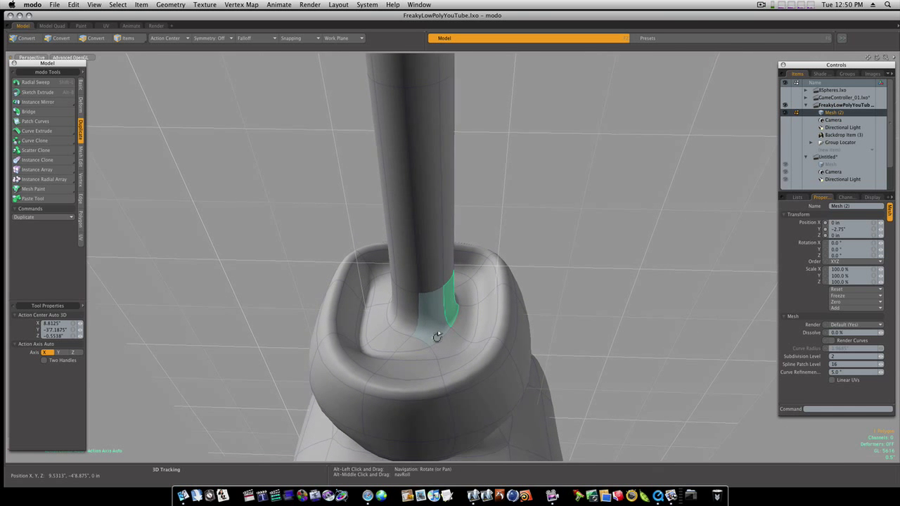
Select the ring of edges around the leg's base and scale it uniformly to 63.5%.
key(2)
click(398, 331)
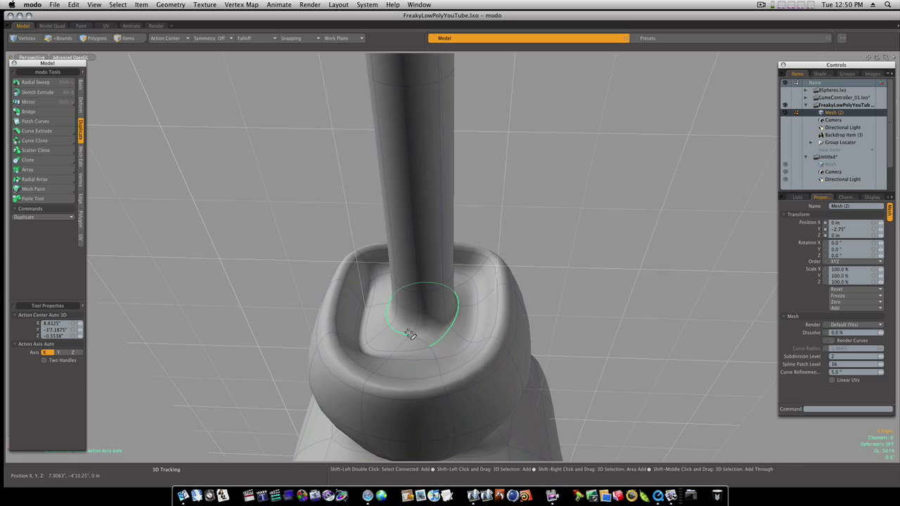
key(r)
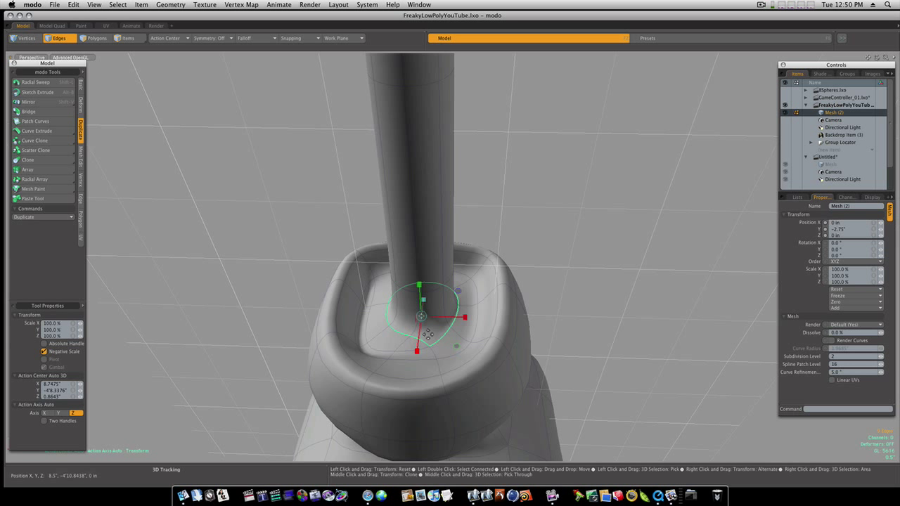
drag(424, 324, 421, 317)
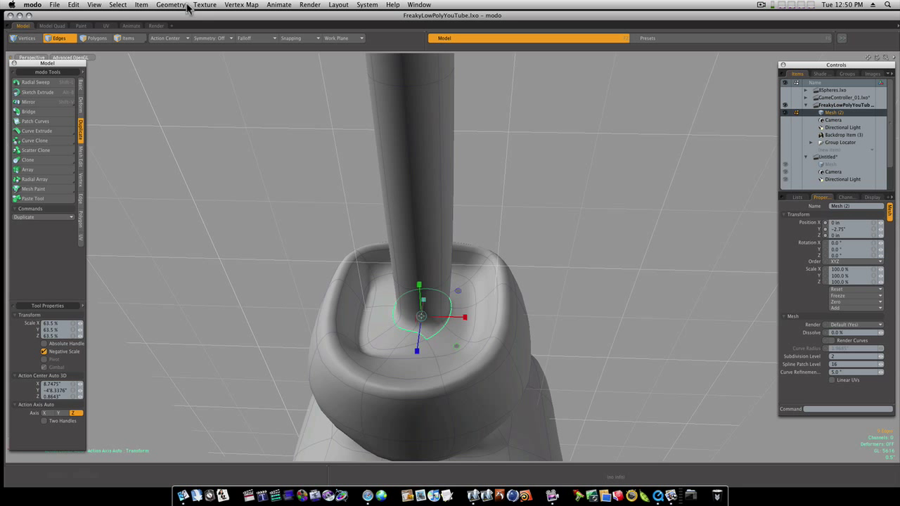
Increase the edge weight of the ring around the leg's base to sharpen the crease, and clear the selection.
click(232, 5)
click(302, 219)
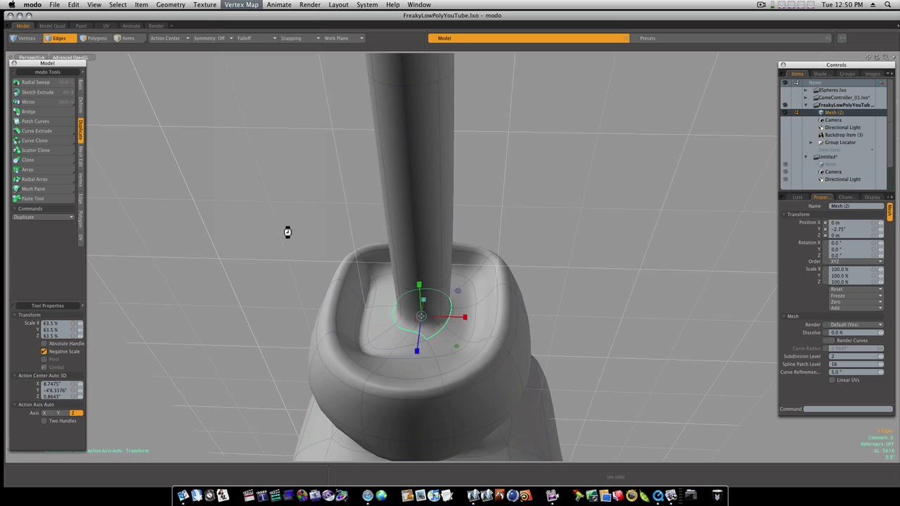
click(301, 243)
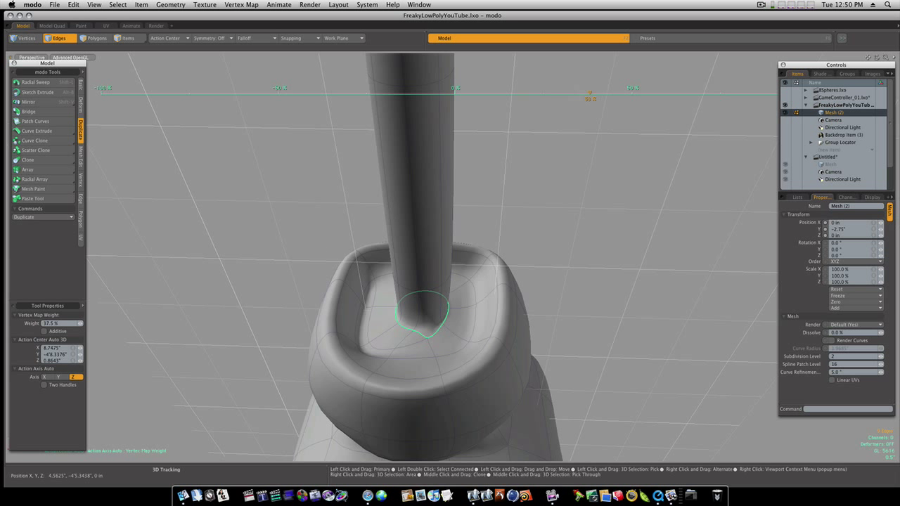
drag(589, 92, 685, 92)
key(space)
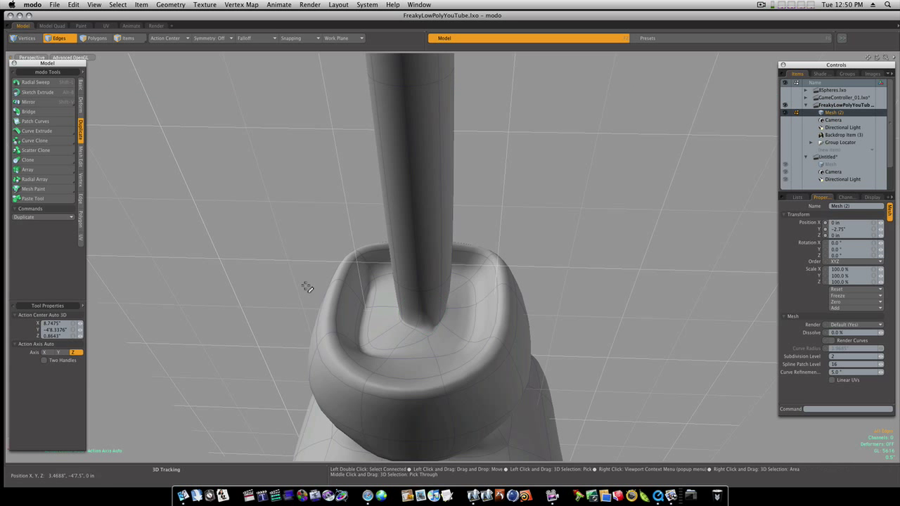
Select the edge loop running across the cuff's inner floor and down over the cuff and shoe, and delete it.
alt+drag(439, 339, 382, 322)
key(3)
key(2)
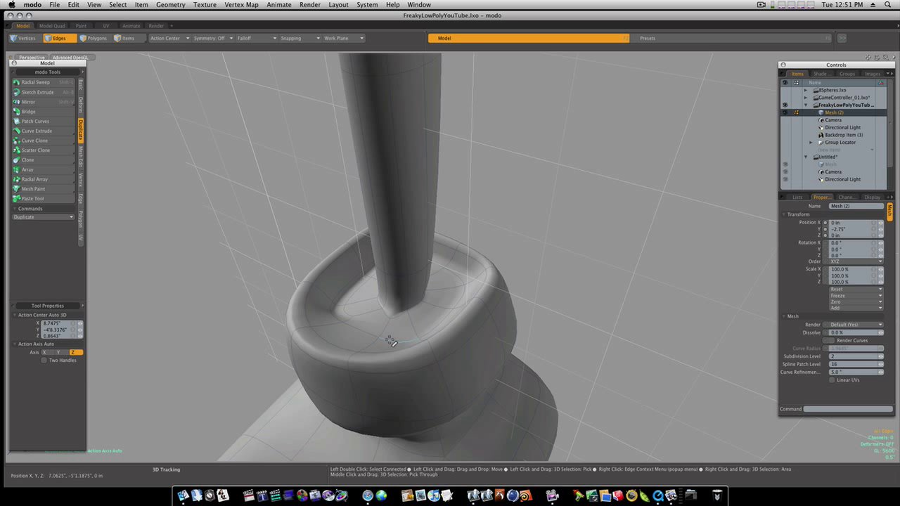
alt+drag(405, 336, 364, 314)
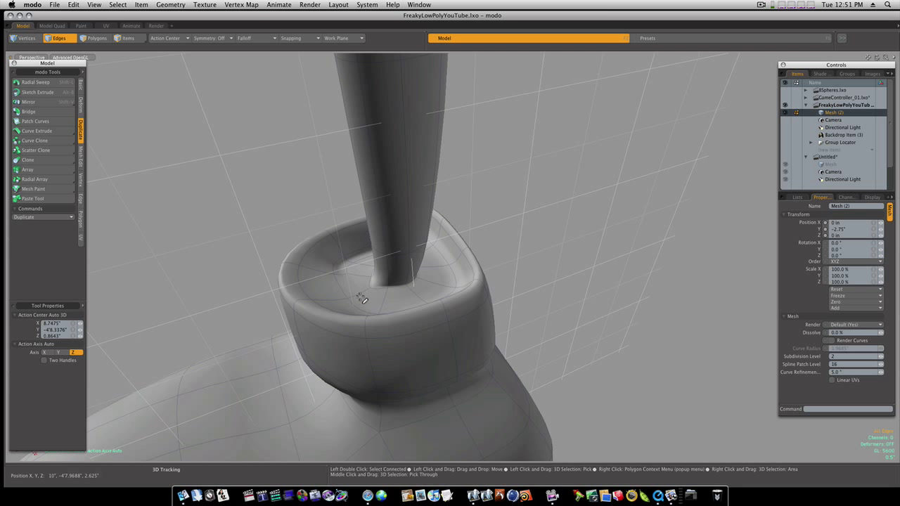
double_click(362, 295)
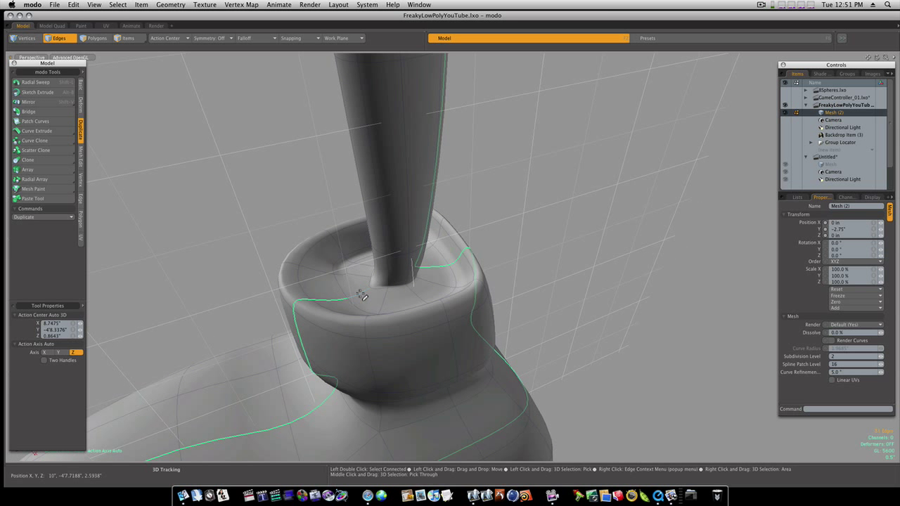
key(BackSpace)
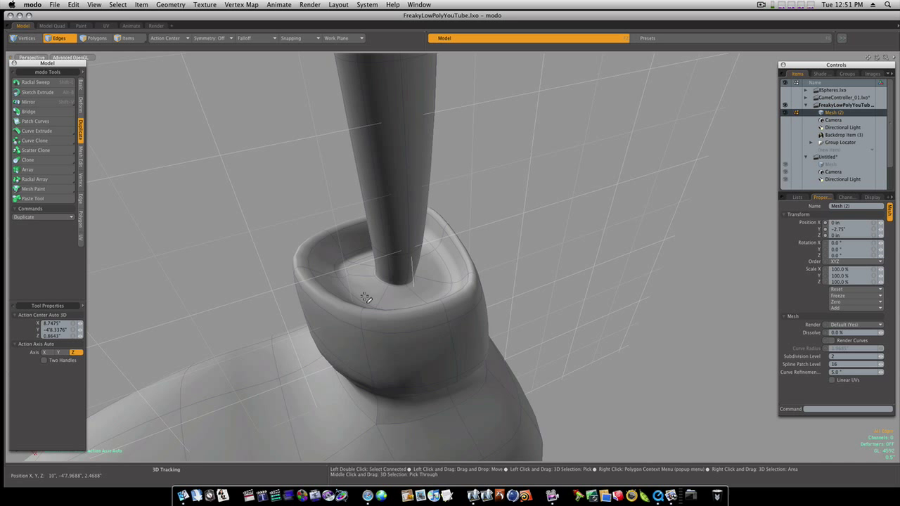
Select the polygons of the cuff's inner floor around the leg's base, move them down about 1.56 in, and end the transform.
ctrl+alt+drag(427, 321, 371, 303)
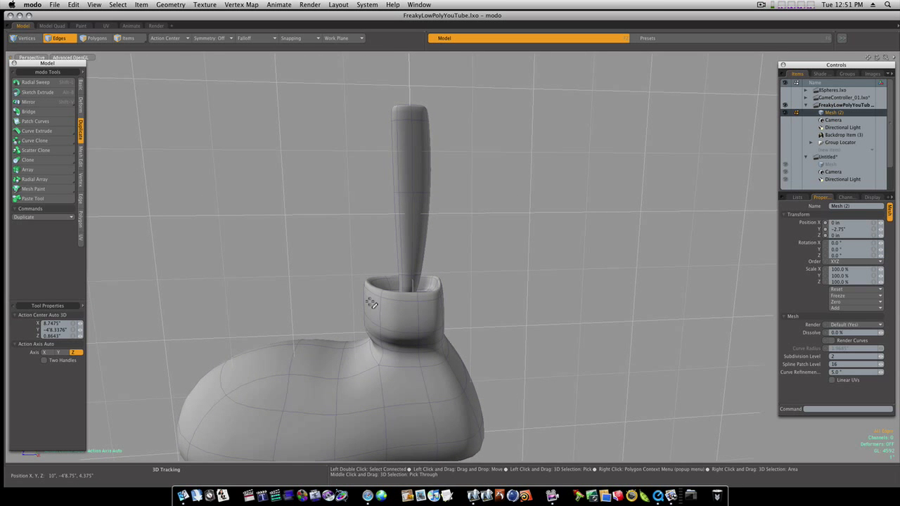
double_click(371, 303)
alt+drag(371, 303, 420, 337)
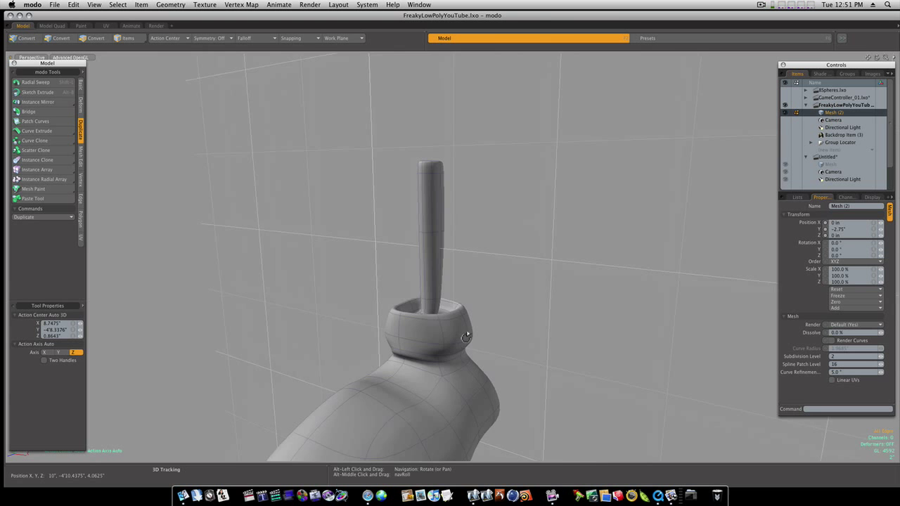
alt+drag(465, 337, 432, 315)
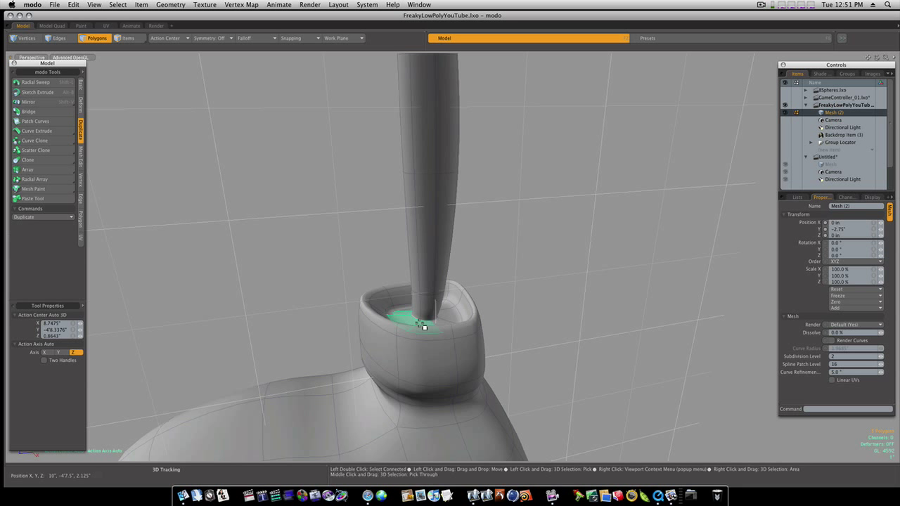
alt+drag(448, 313, 512, 315)
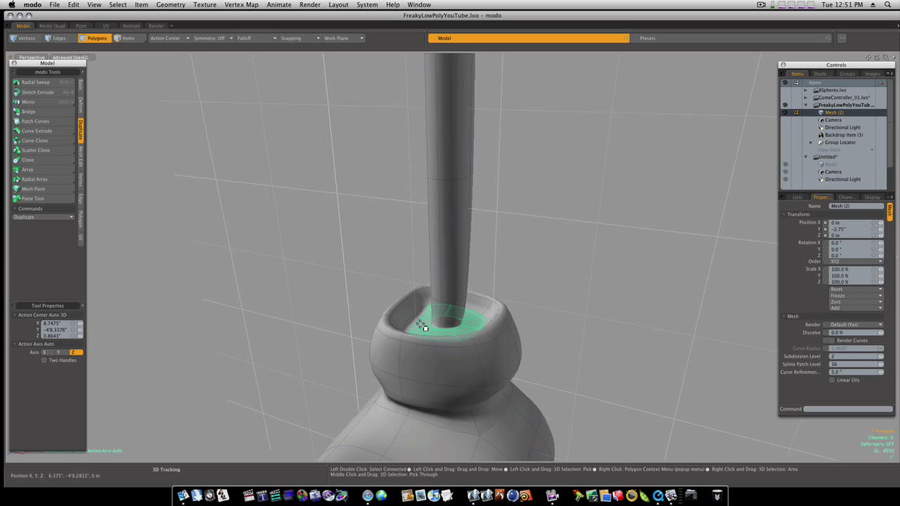
key(y)
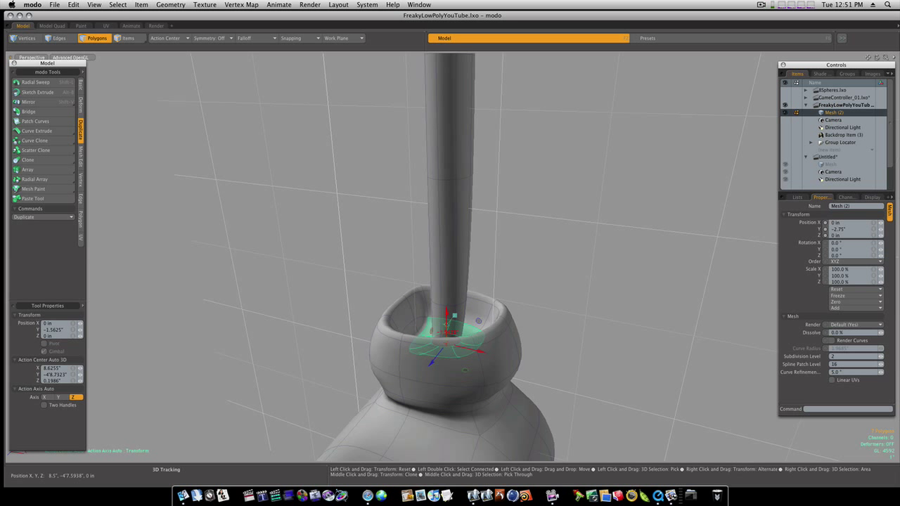
alt+drag(528, 328, 492, 303)
key(q)
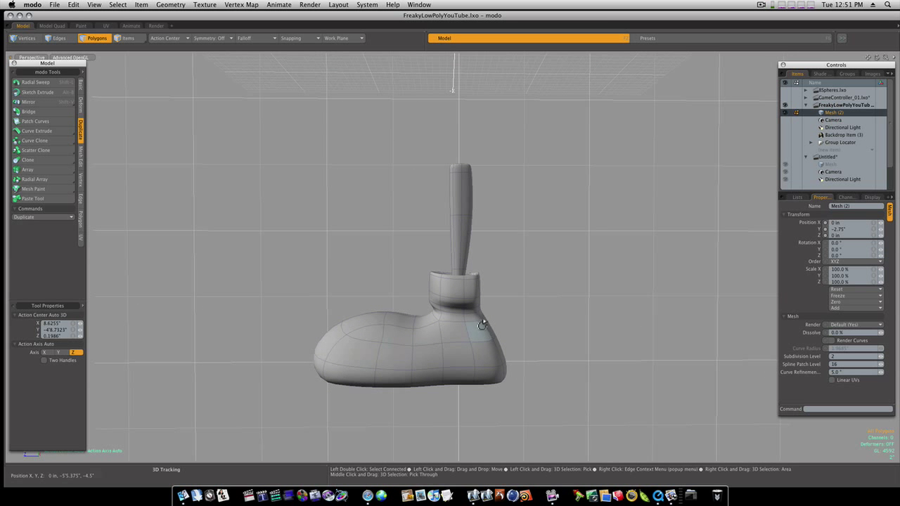
Select two vertices on the back of the shoe's heel and move them about -3.44 in along Z.
mouse_move(453, 337)
alt+mouse_down()
mouse_move(502, 321)
mouse_move(562, 339)
mouse_move(473, 344)
mouse_move(386, 325)
mouse_move(336, 329)
mouse_move(496, 361)
mouse_move(450, 353)
alt+mouse_up()
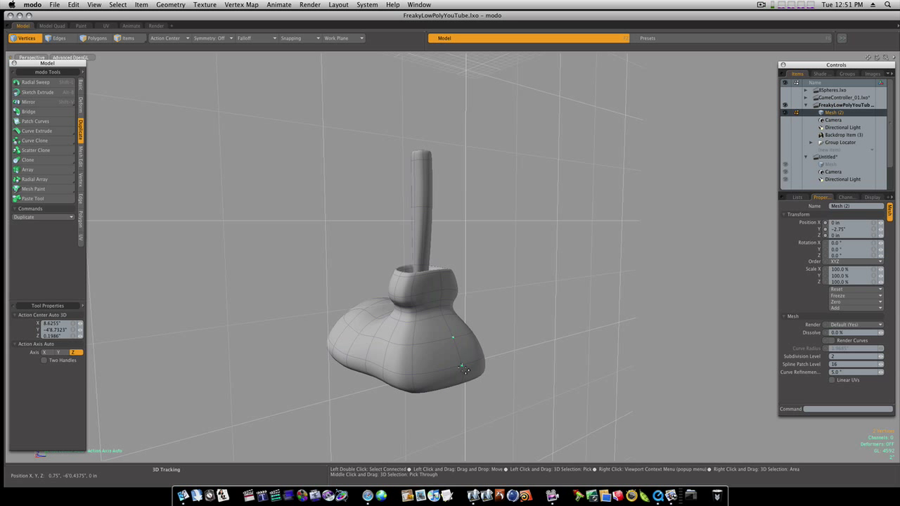
key(w)
alt+drag(462, 367, 494, 372)
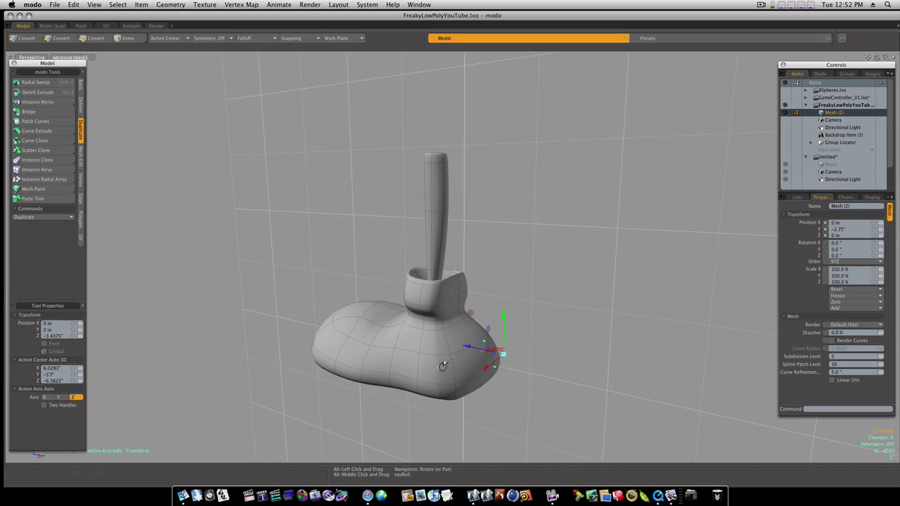
alt+drag(501, 353, 461, 344)
key(space)
Clear the vertex selection and convert the whole mesh from subdivision surface to plain polygon faces.
key(Tab)
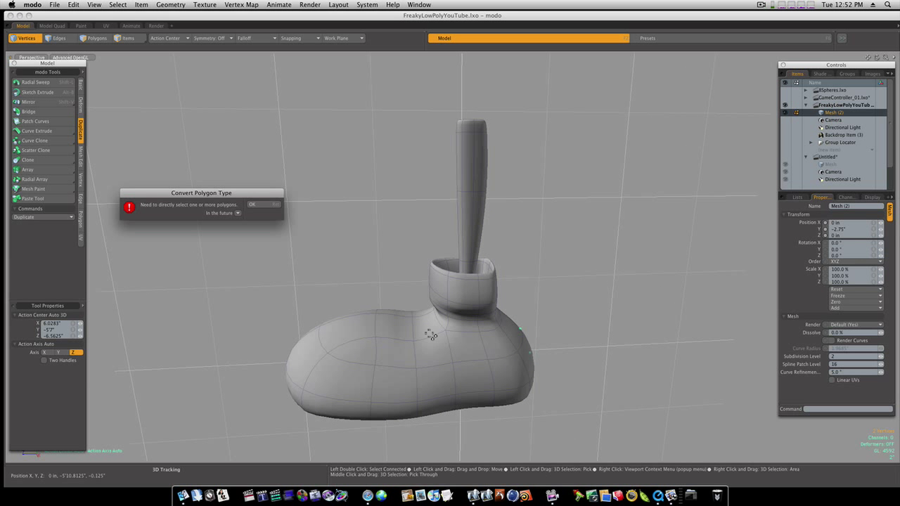
click(265, 206)
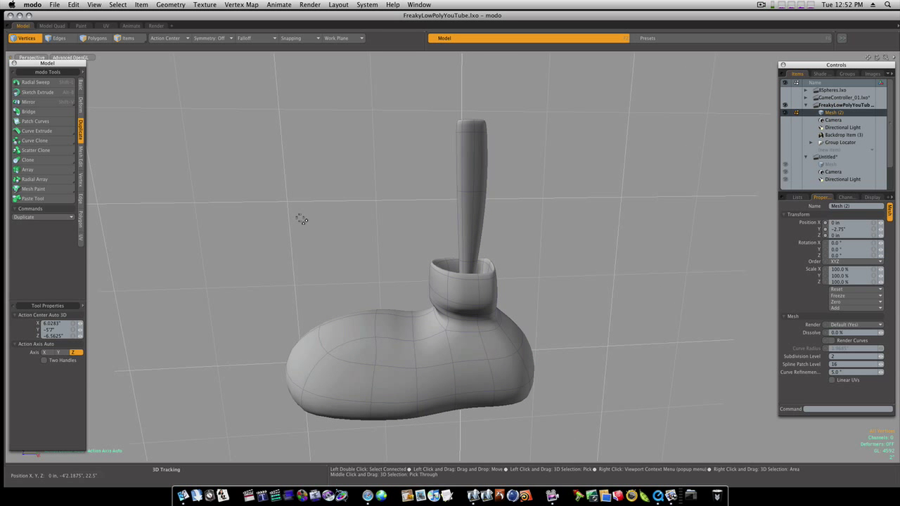
key(Tab)
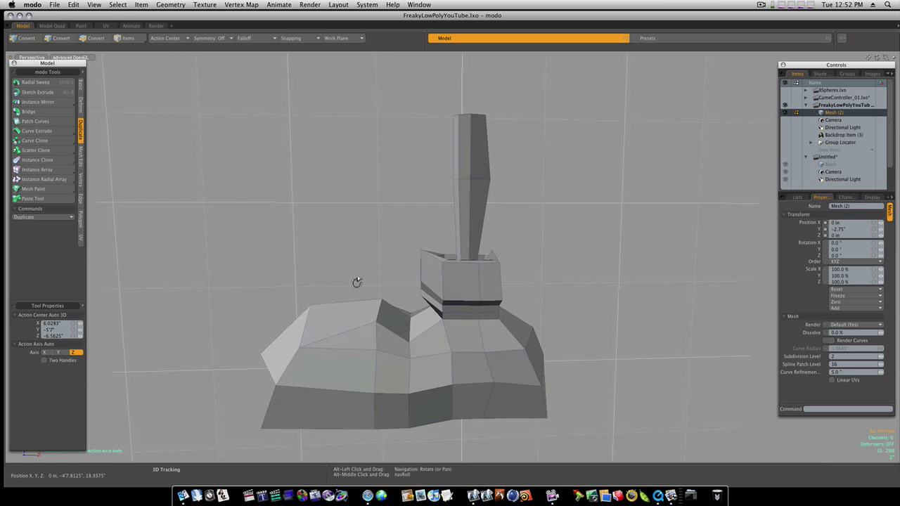